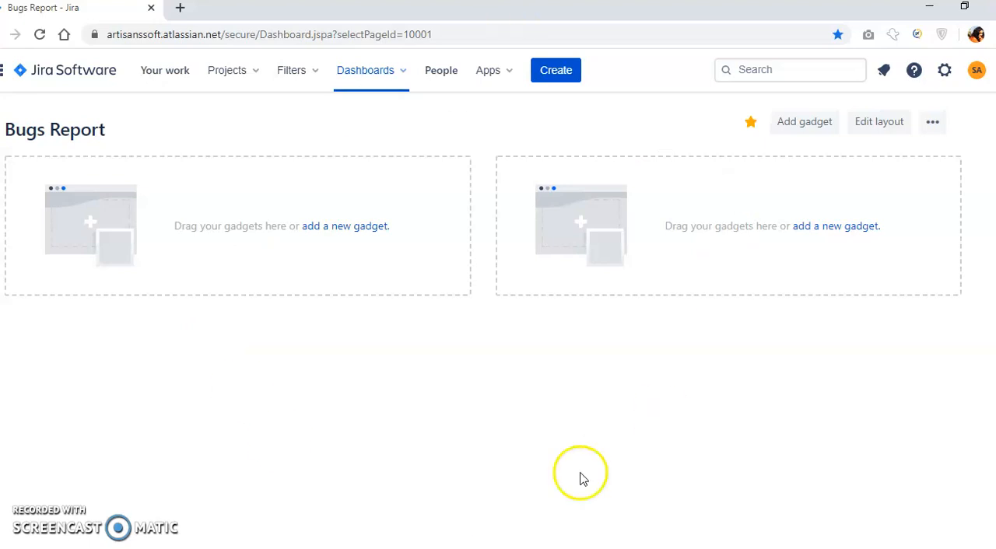
Start a new Bug issue in Test Project Scrum (TPS) with the summary "Checkout not working".
click(557, 77)
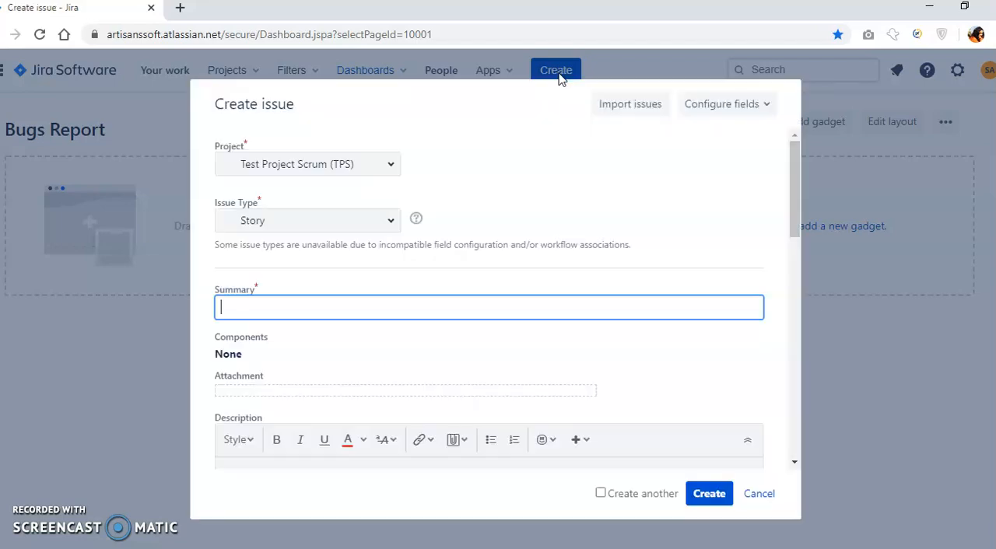
click(391, 223)
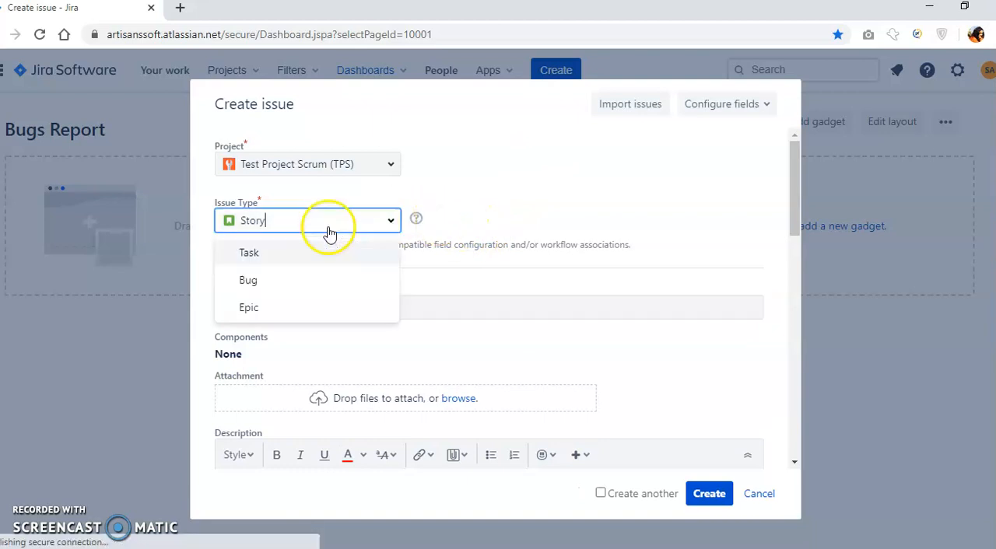
click(246, 283)
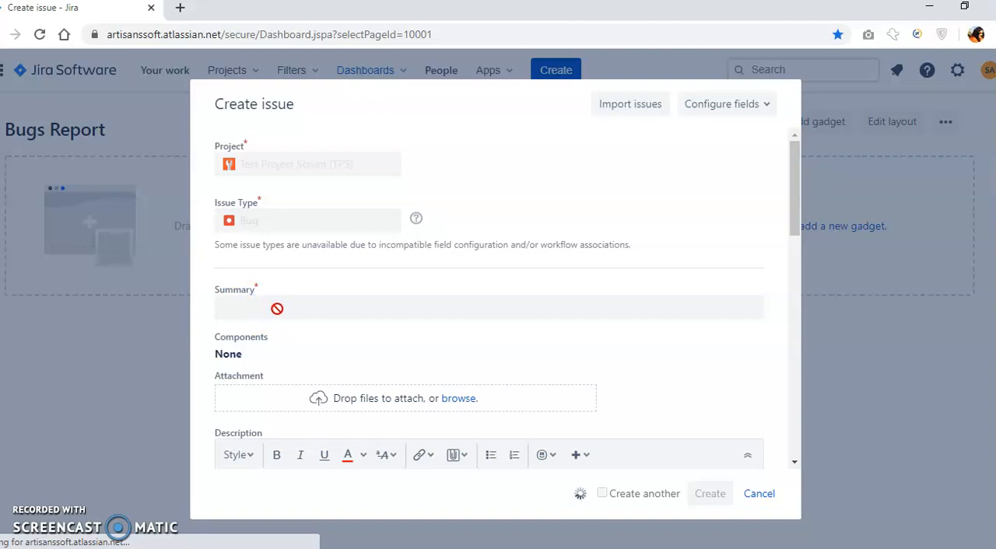
click(279, 311)
click(267, 340)
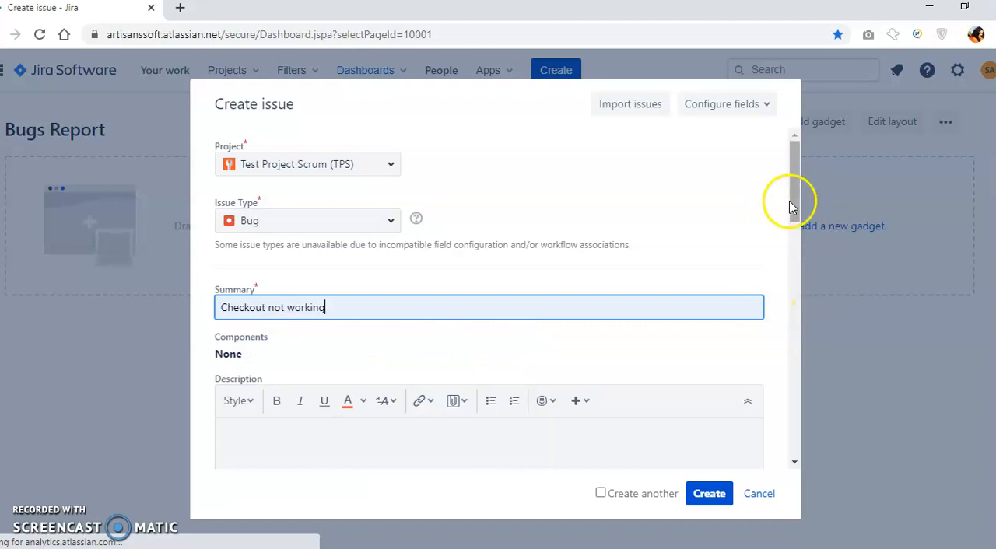
Assign the "Checkout not working" bug to yourself and create the issue.
drag(793, 207, 795, 243)
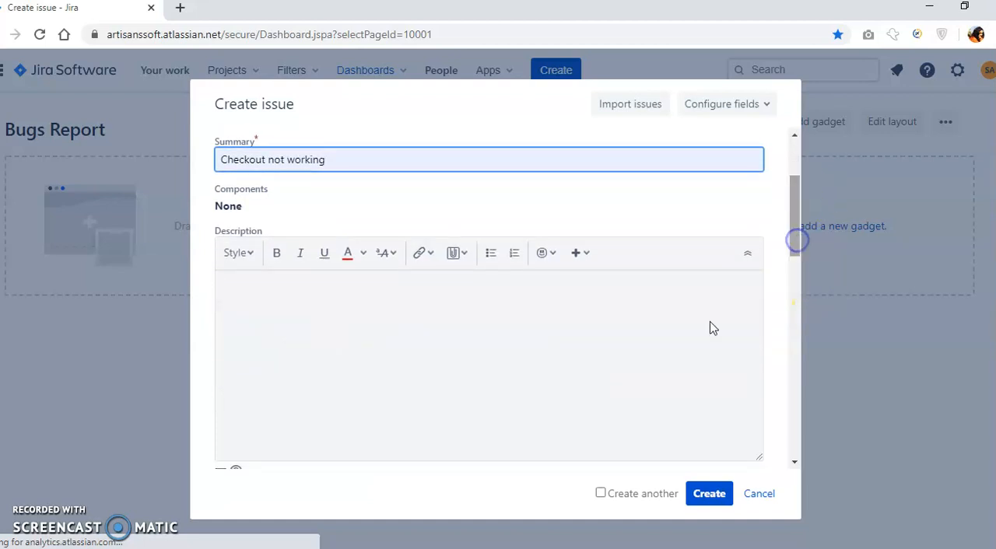
drag(797, 198, 801, 267)
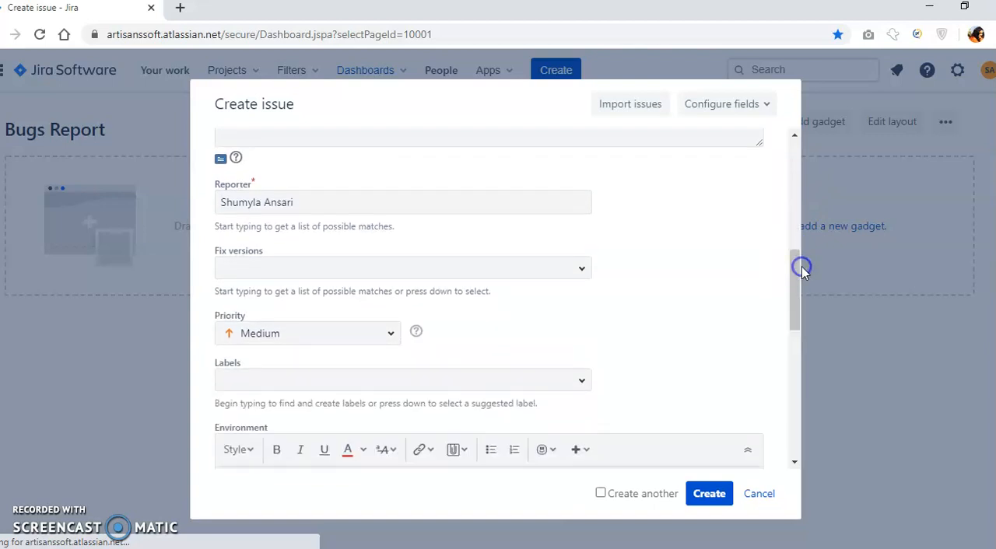
drag(794, 273, 787, 409)
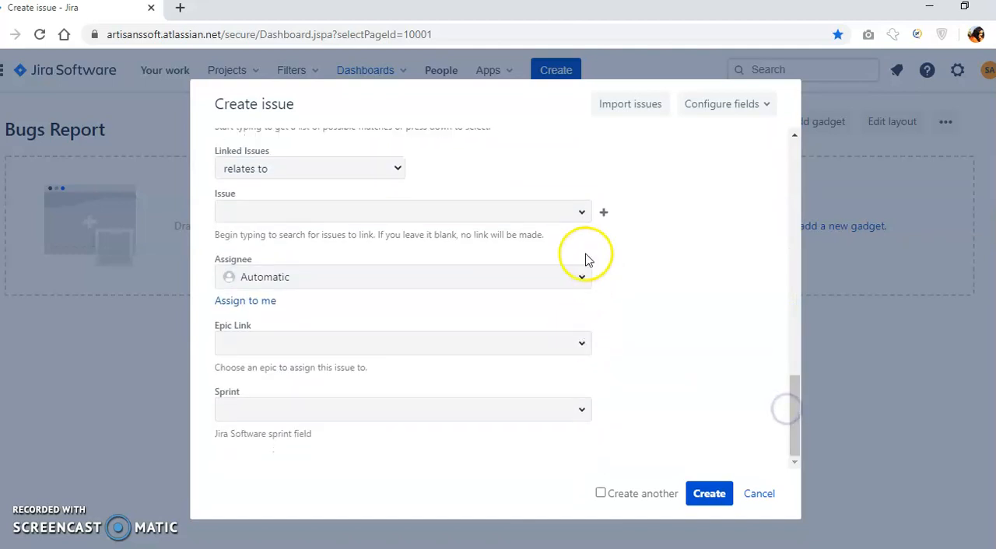
click(584, 278)
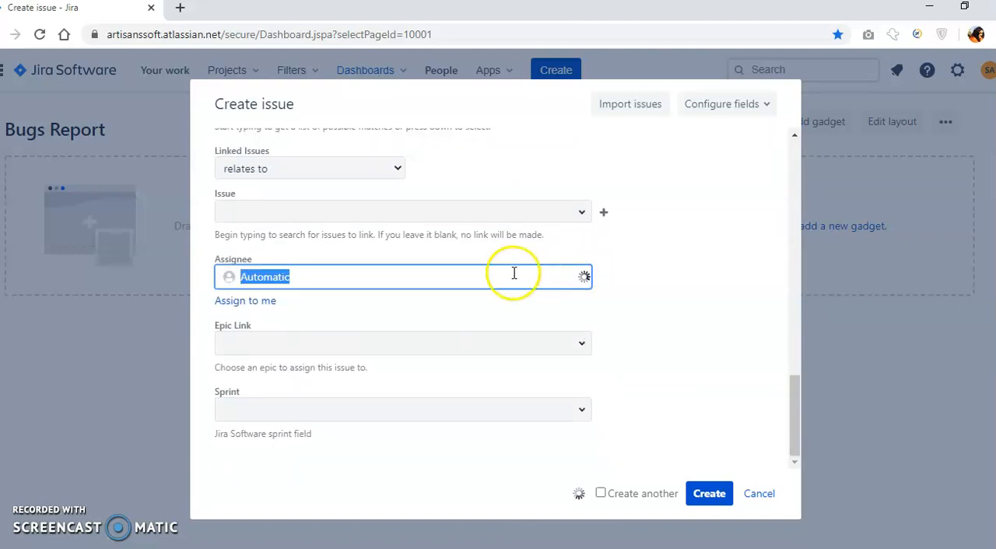
click(675, 330)
click(712, 498)
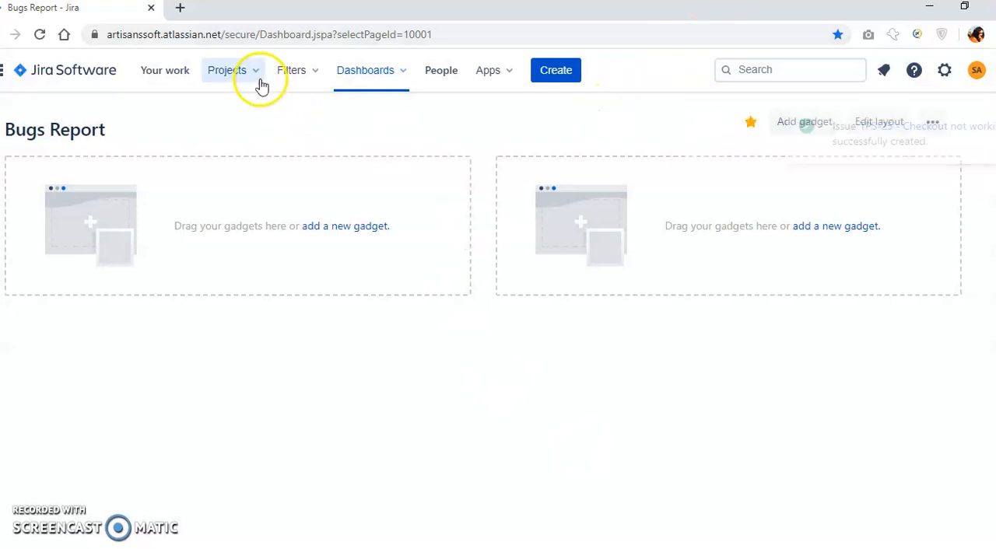
Start a new Task issue with the summary 'Replace "Hint it" button to "Share it" in Product details page in GD'.
click(557, 70)
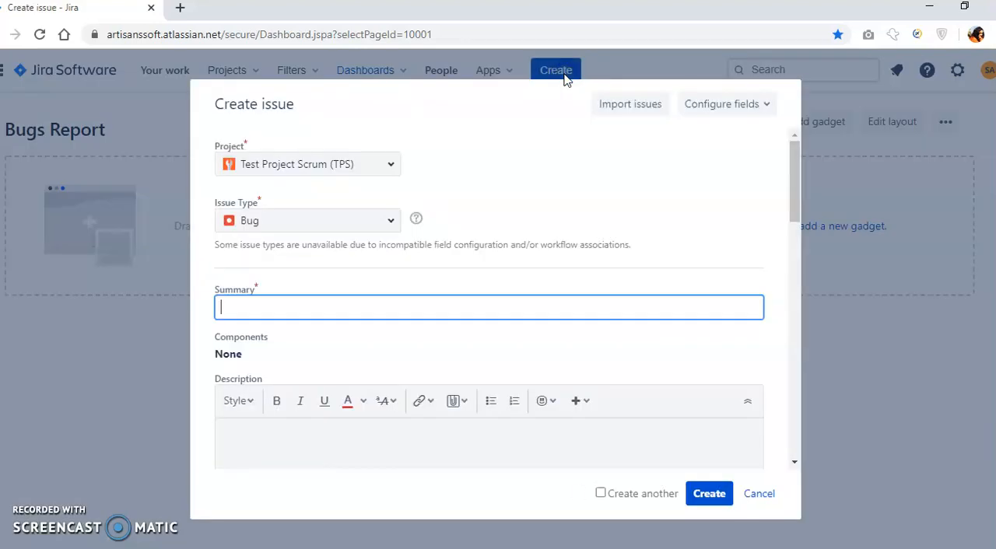
click(393, 224)
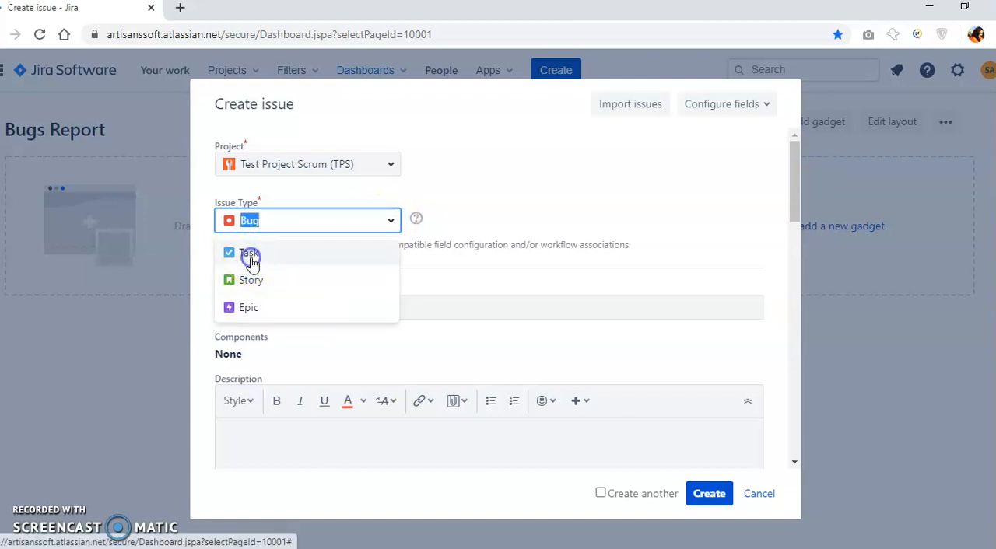
click(249, 257)
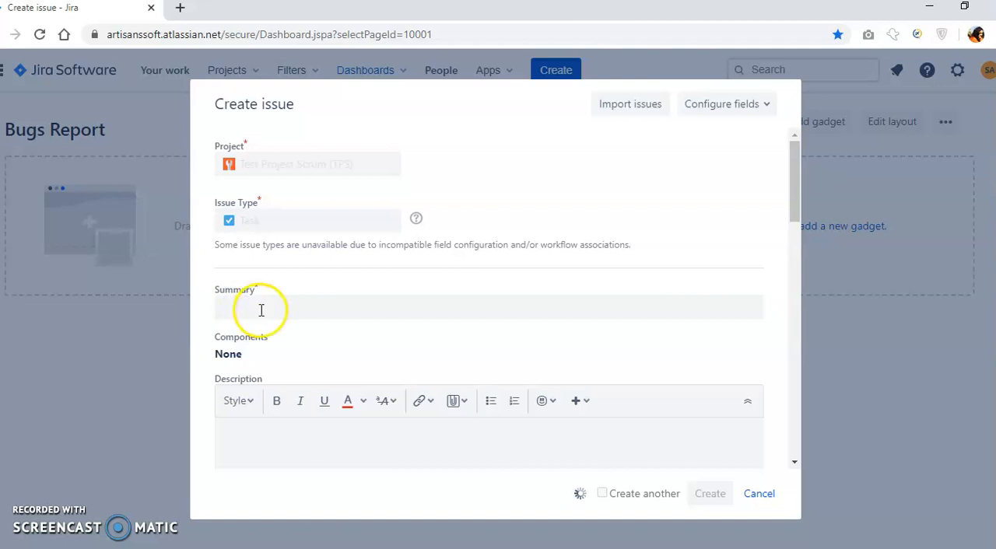
click(260, 310)
click(270, 368)
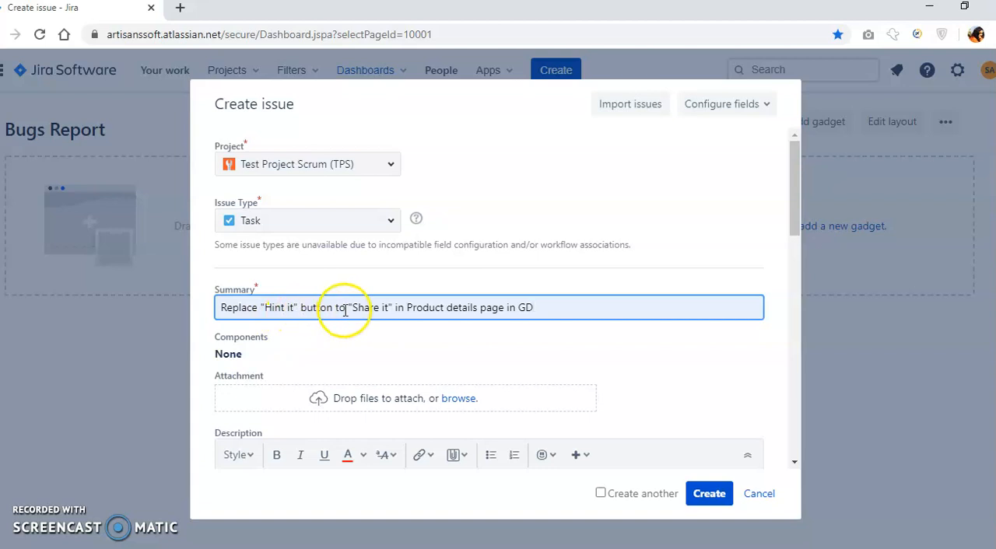
Assign the button replacement task to yourself and create the issue.
click(794, 197)
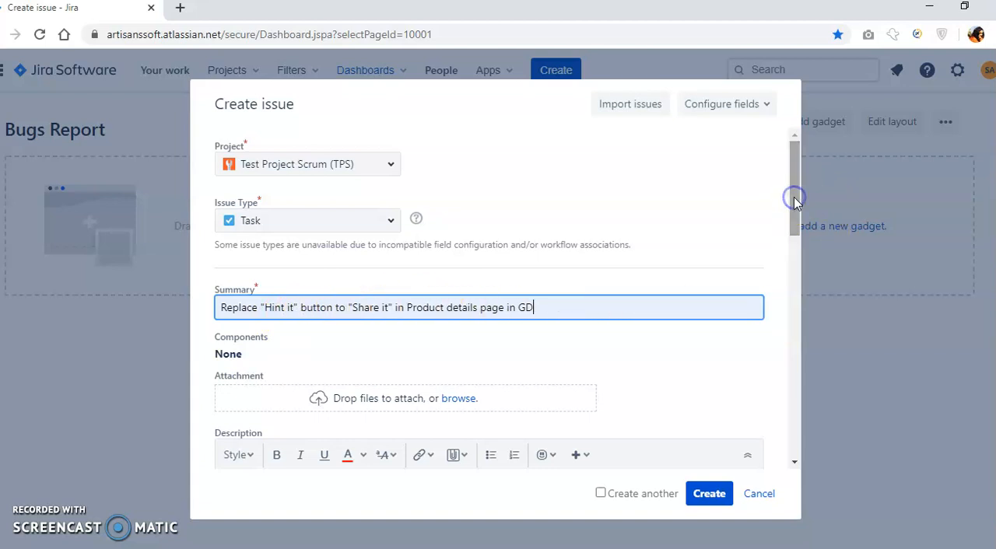
drag(794, 197, 795, 409)
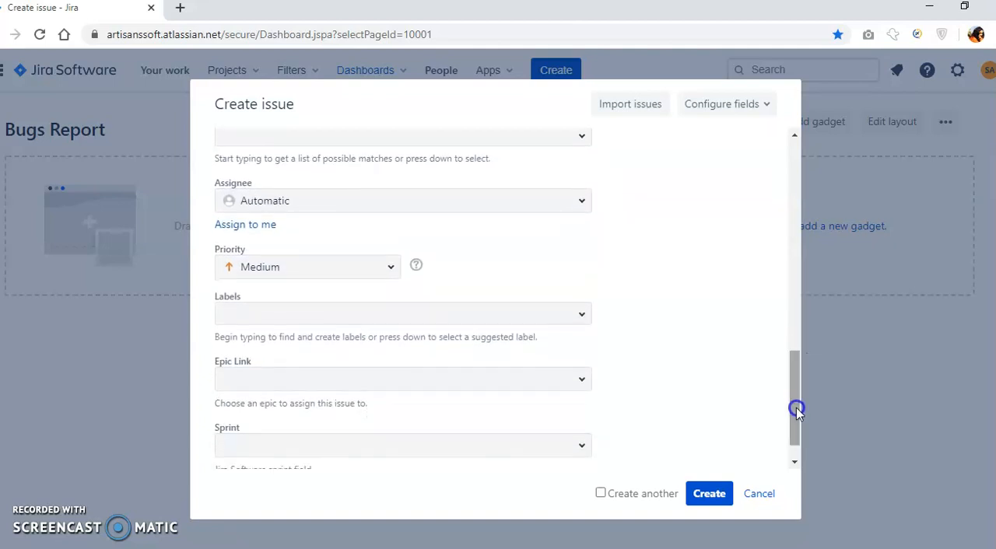
click(584, 201)
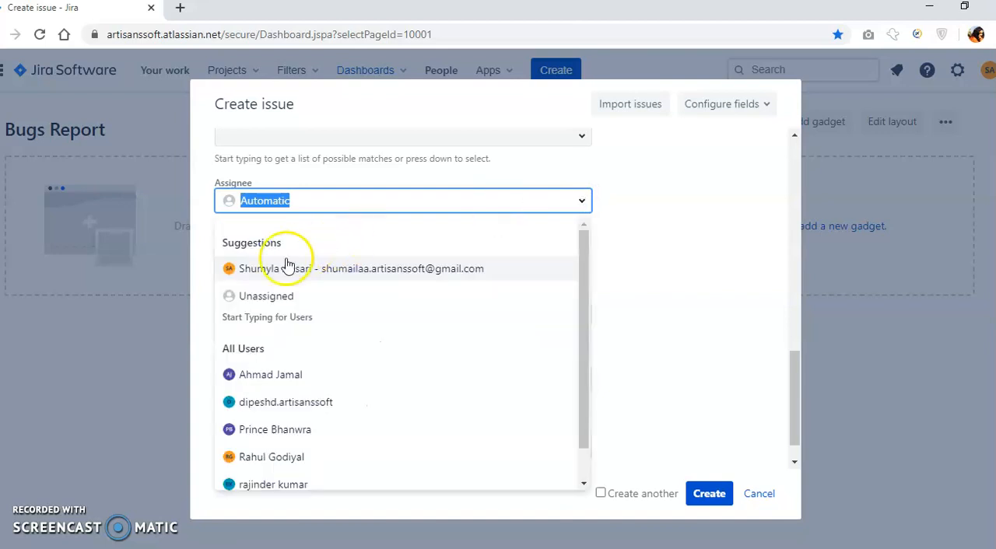
click(283, 268)
click(709, 495)
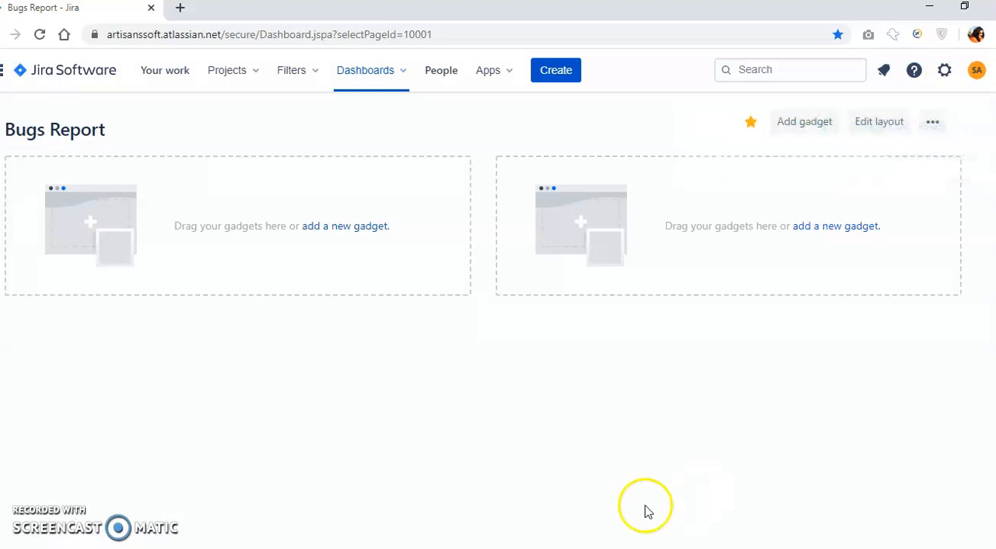
Open the backlog of the Test Project Scrum project and close the issue details beside it.
click(236, 77)
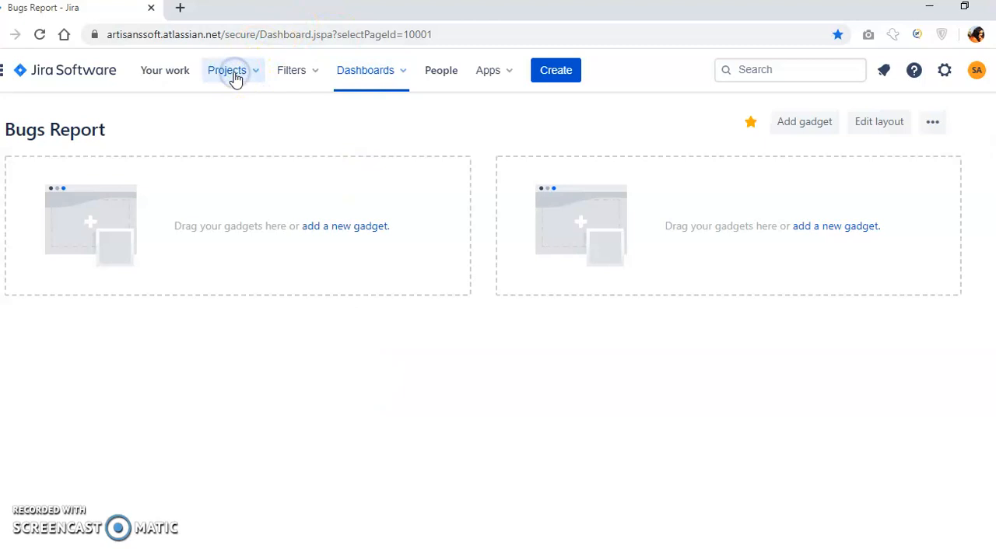
click(304, 140)
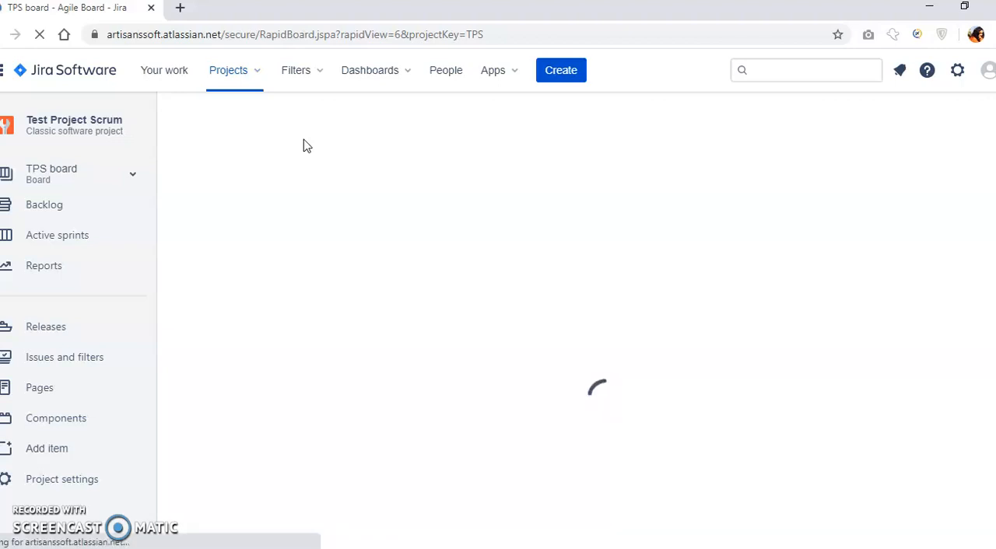
drag(261, 35, 321, 34)
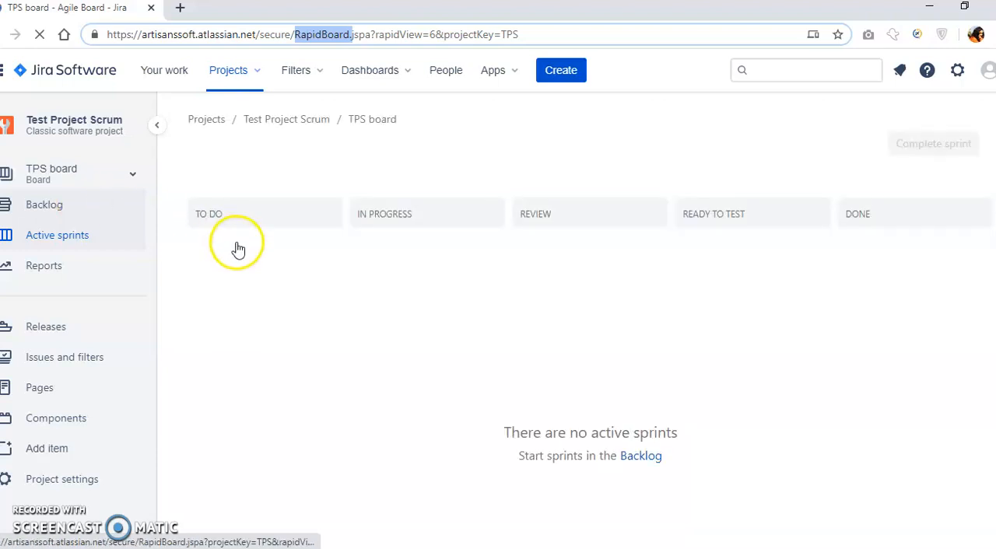
click(47, 206)
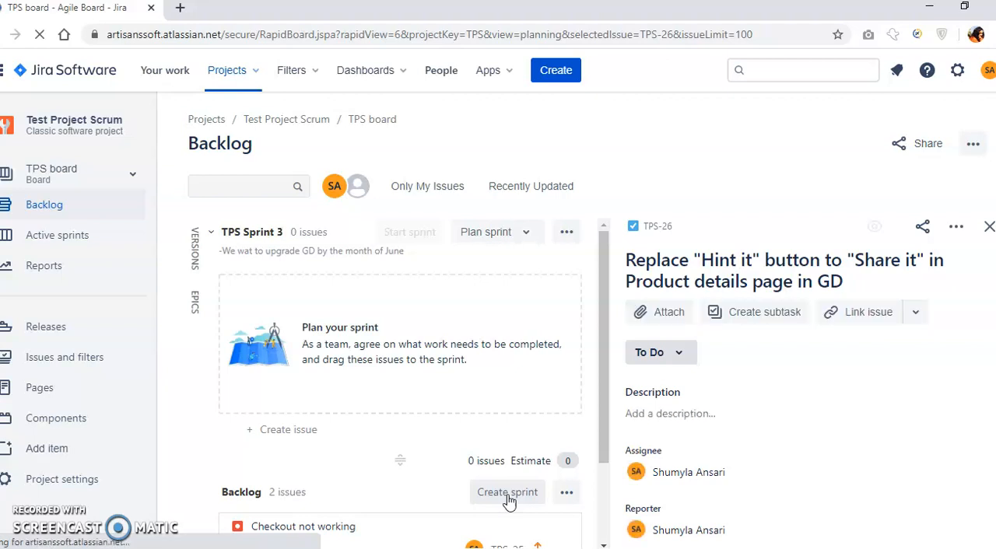
click(989, 227)
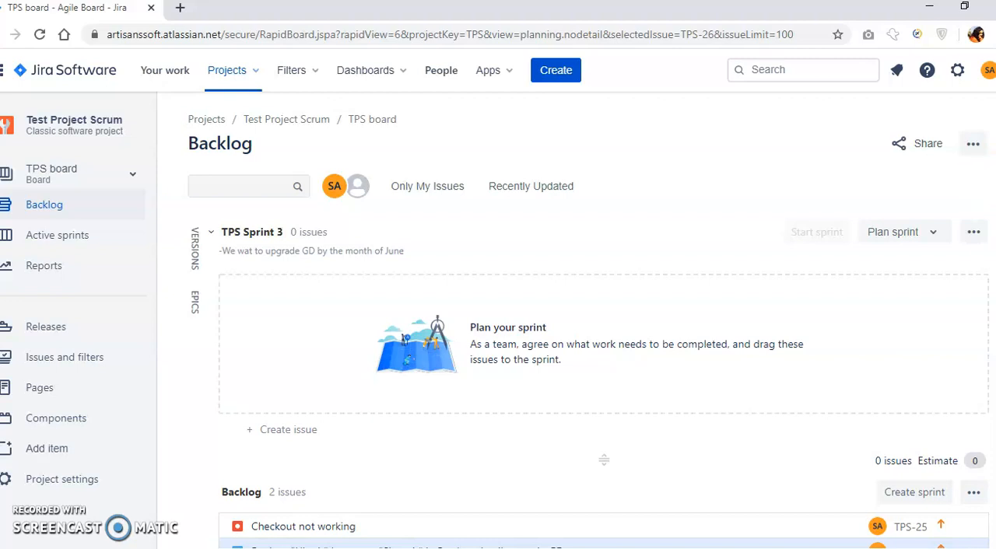
Open TPS Sprint 3 for editing, review its sprint goal text, and save the sprint.
scroll(604, 381, down, 1)
scroll(604, 381, up, 1)
click(972, 233)
click(865, 265)
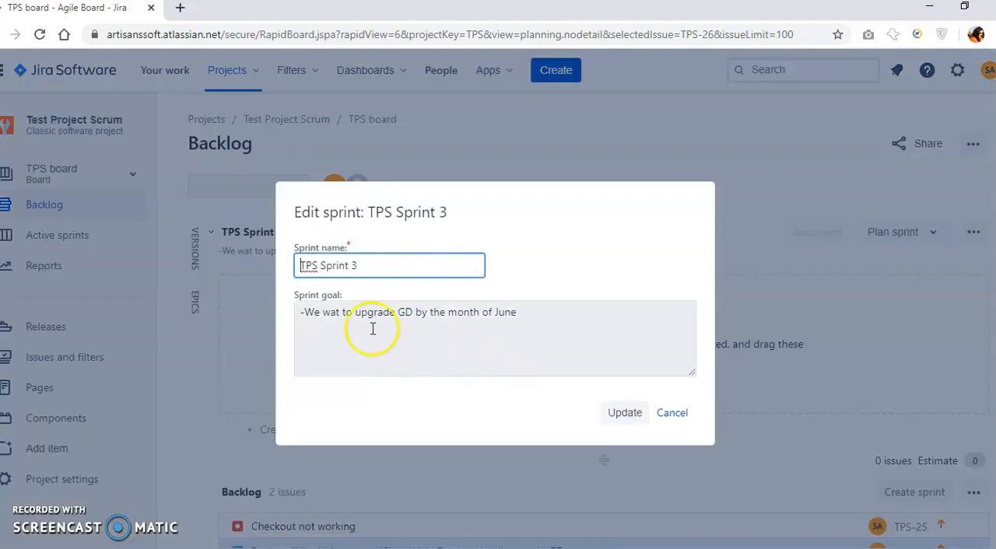
drag(300, 312, 558, 314)
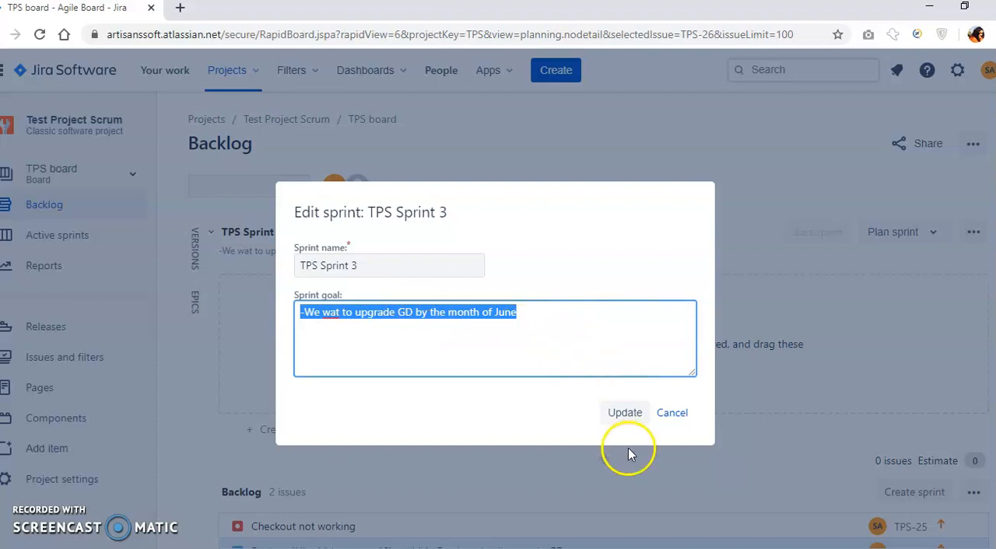
click(625, 414)
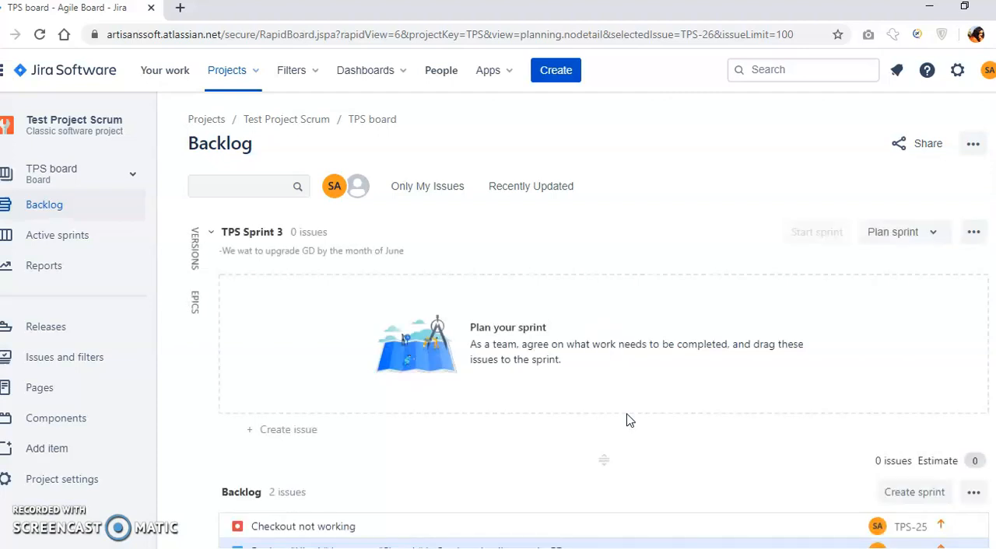
Create a story in TPS Sprint 3 titled "I want flash sale banner in the header of every page in GD".
click(266, 436)
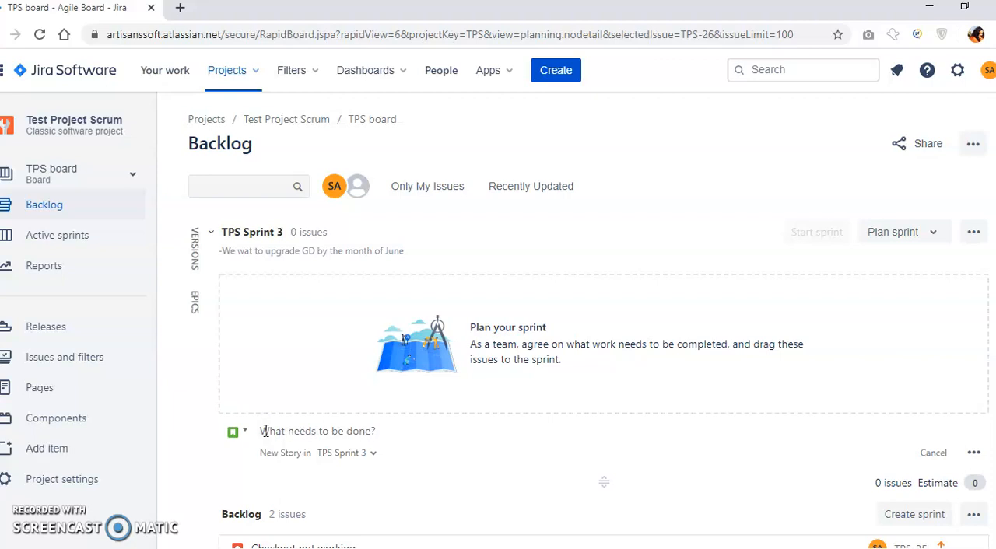
text(I)
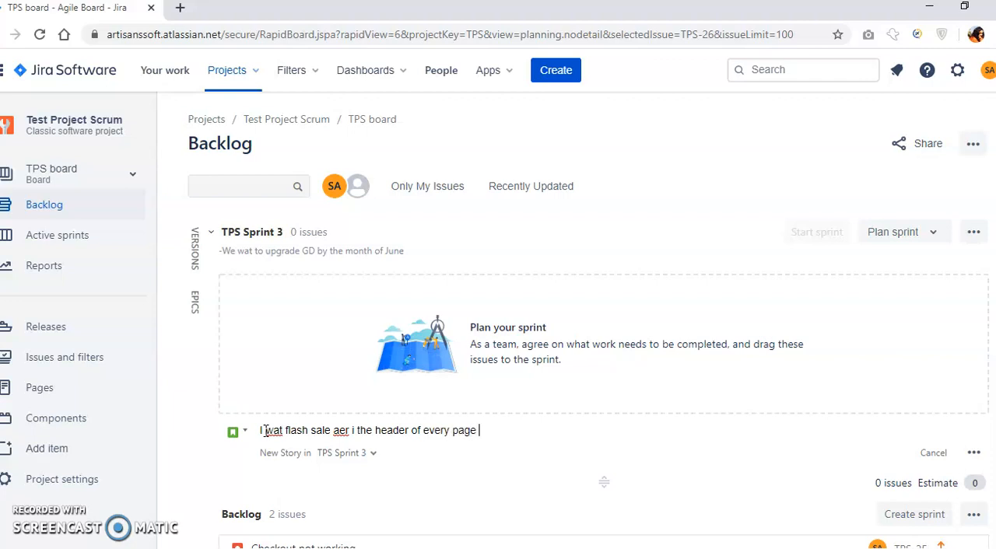
click(278, 430)
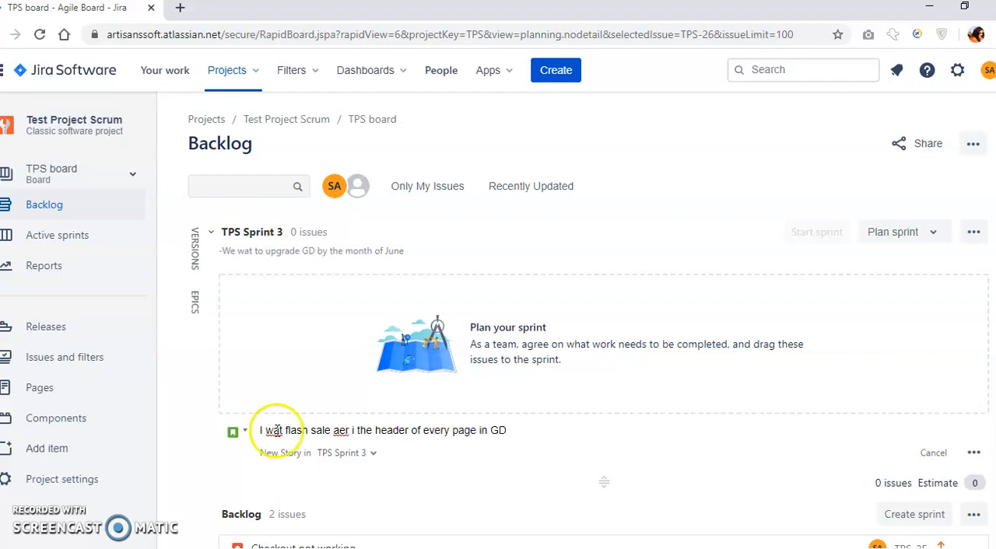
text(nn)
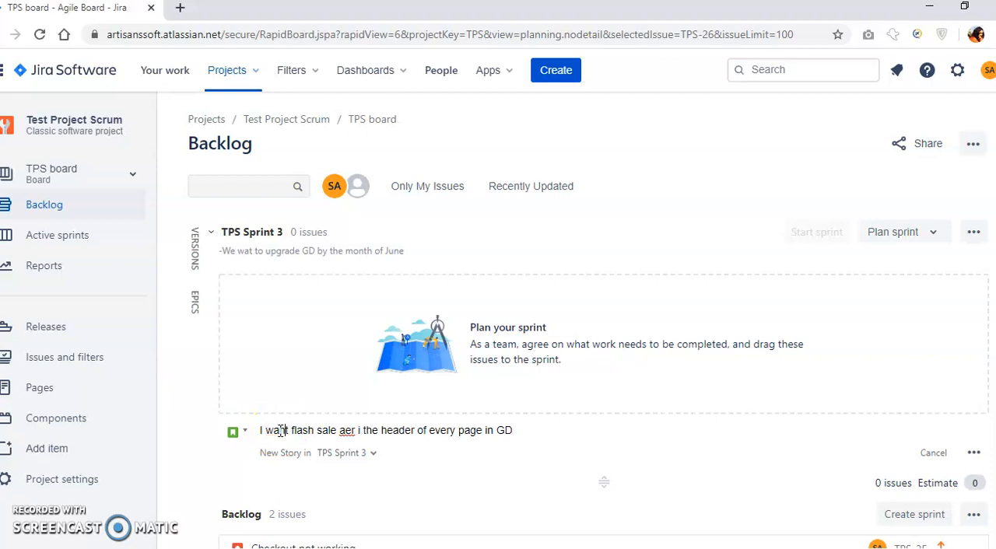
key(BackSpace)
click(340, 430)
text(b)
click(350, 430)
text(nn)
click(376, 430)
text(n)
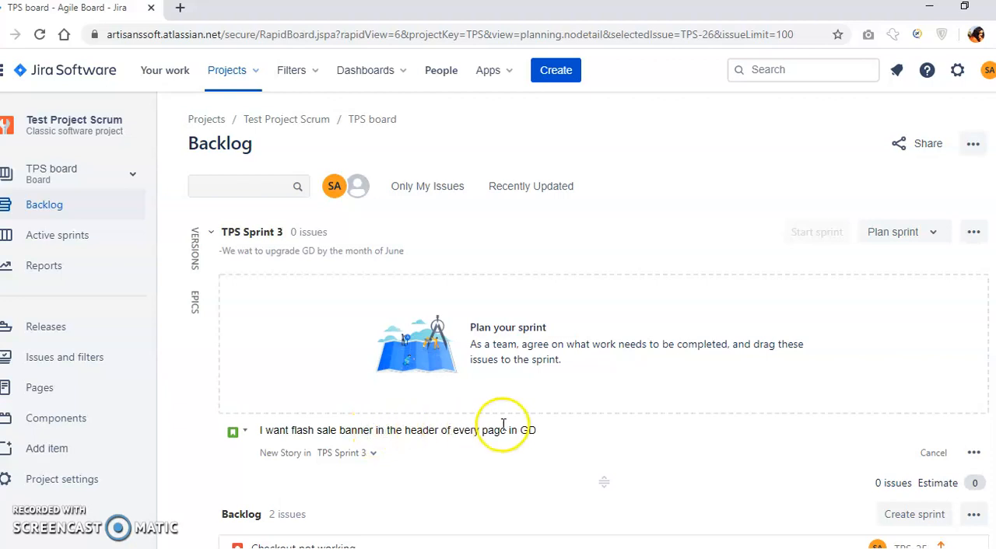
click(545, 430)
key(Return)
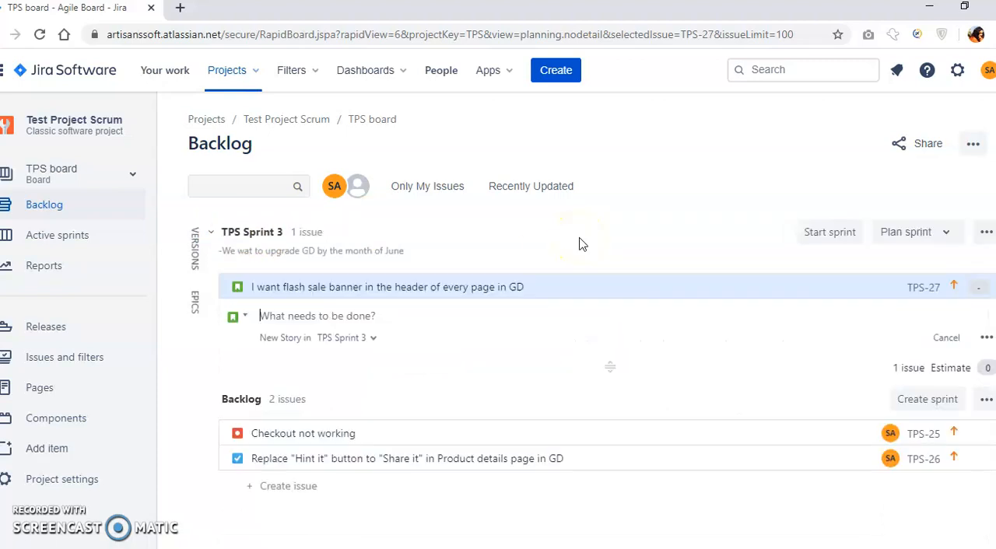
Open the flash sale banner story's details and expand its additional fields.
click(919, 287)
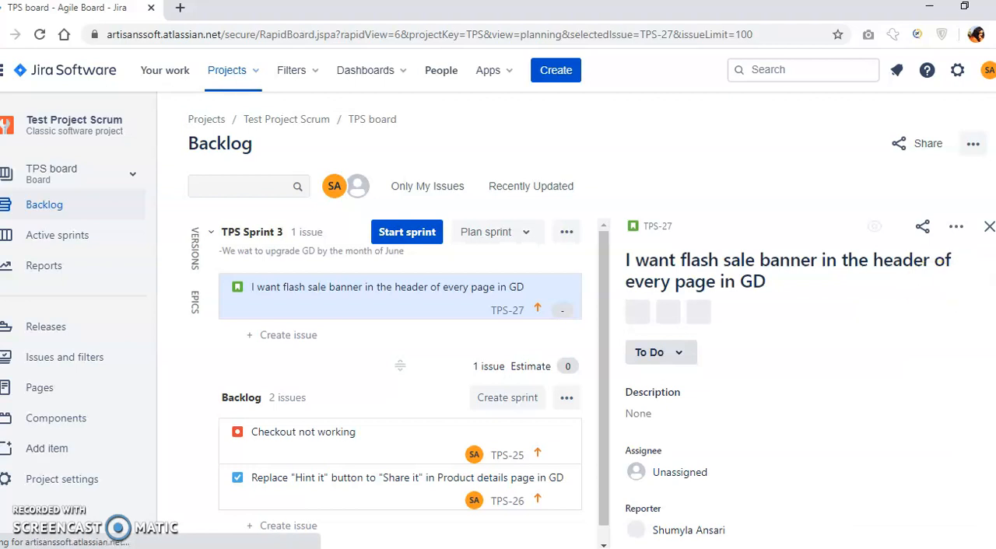
scroll(801, 382, down, 5)
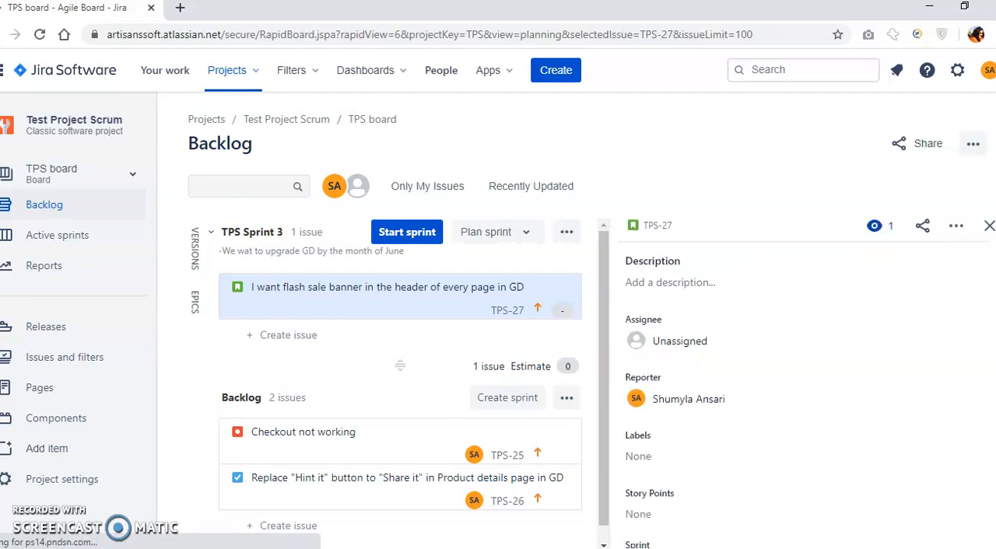
scroll(805, 389, down, 1)
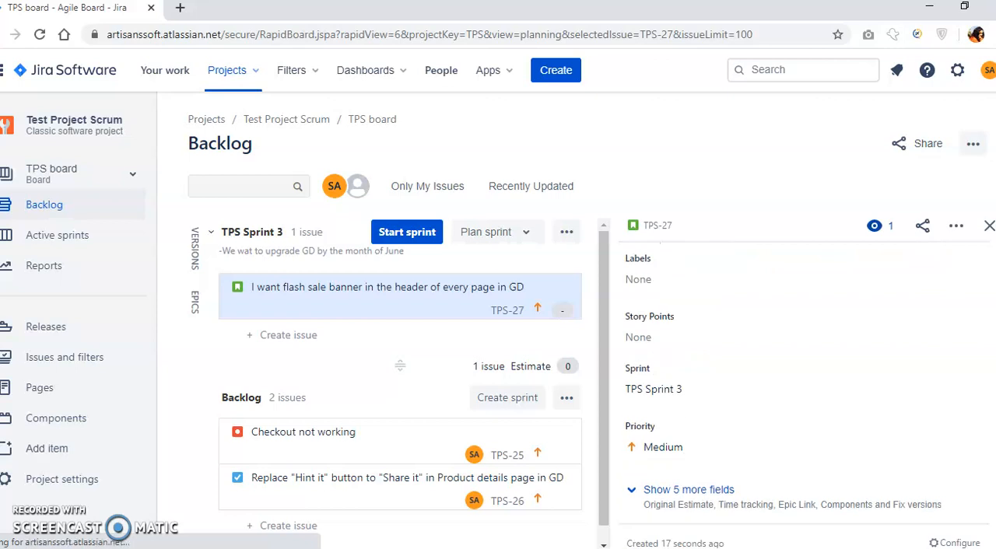
click(716, 495)
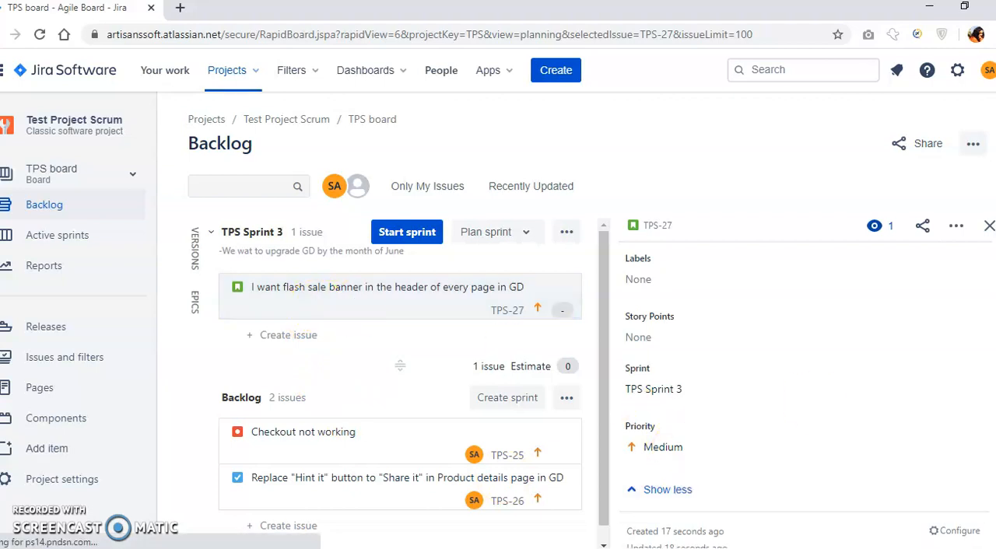
Set the flash sale banner story's Story Points to 0.8 and save the value.
scroll(687, 404, down, 3)
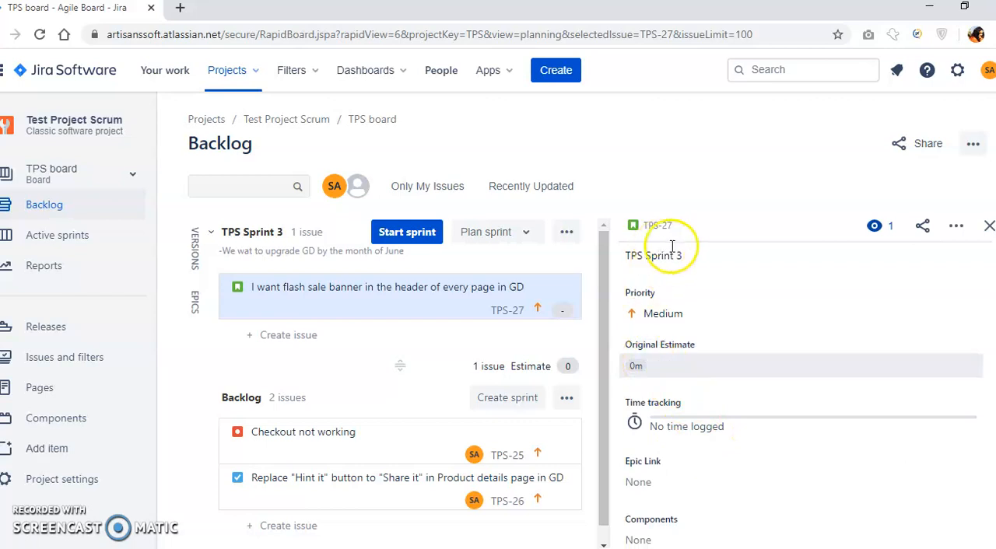
scroll(801, 397, up, 3)
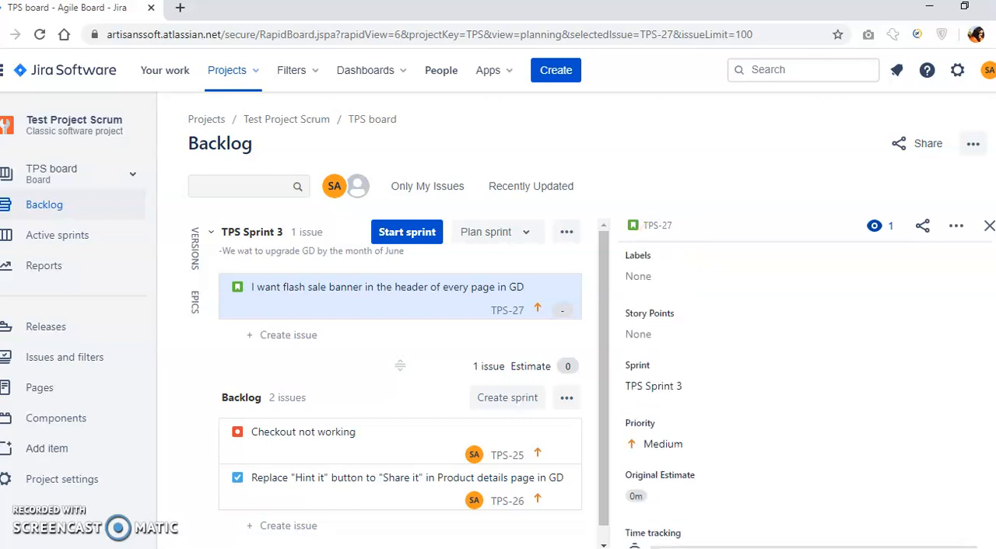
click(643, 379)
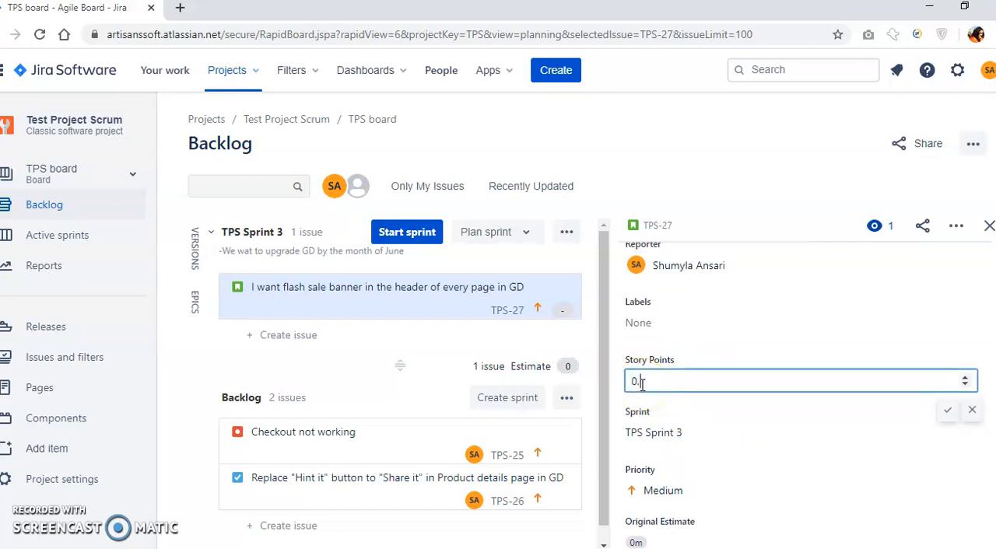
click(947, 414)
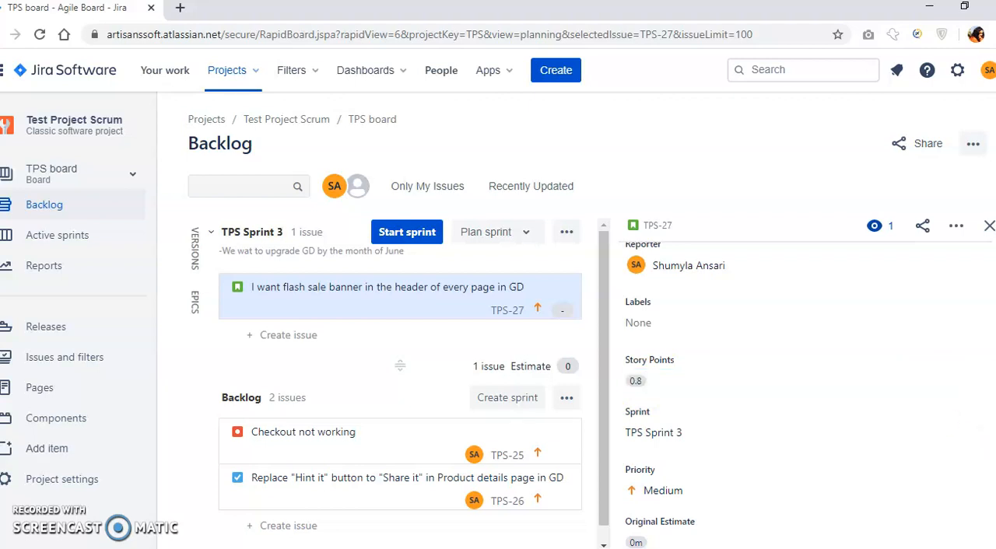
Set the flash sale banner story's Original Estimate to 1w and save it.
scroll(802, 389, down, 3)
click(634, 350)
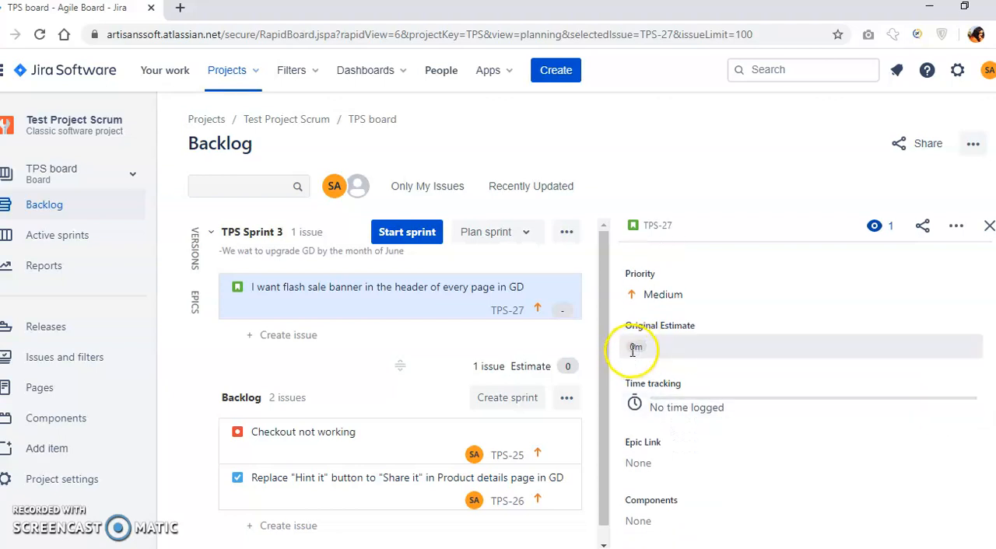
click(634, 349)
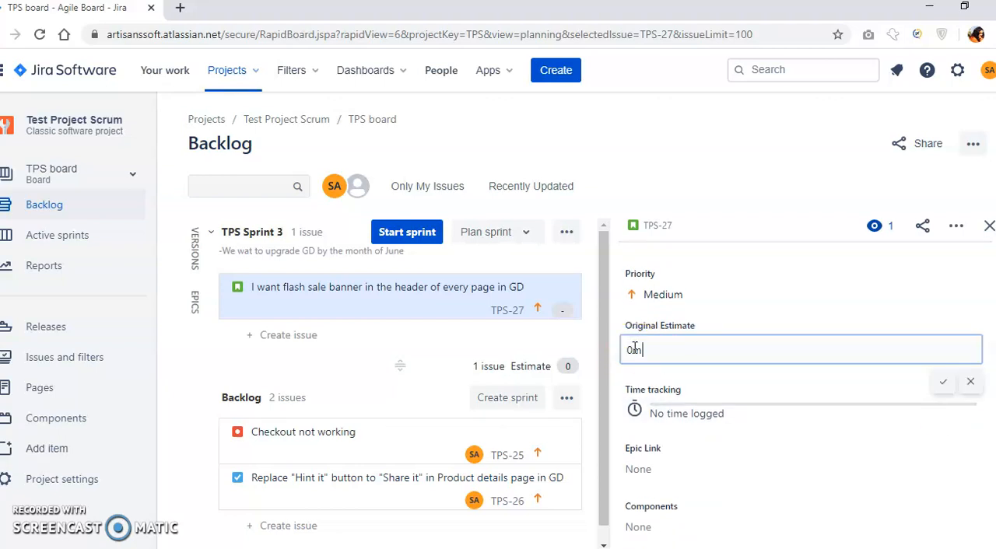
key(BackSpace)
key(BackSpace)
text(1w)
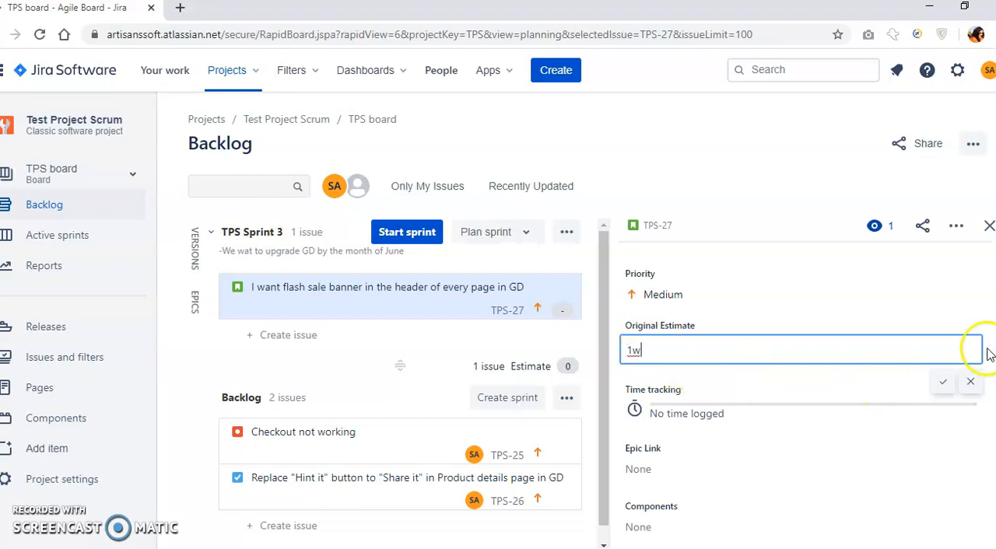
click(943, 385)
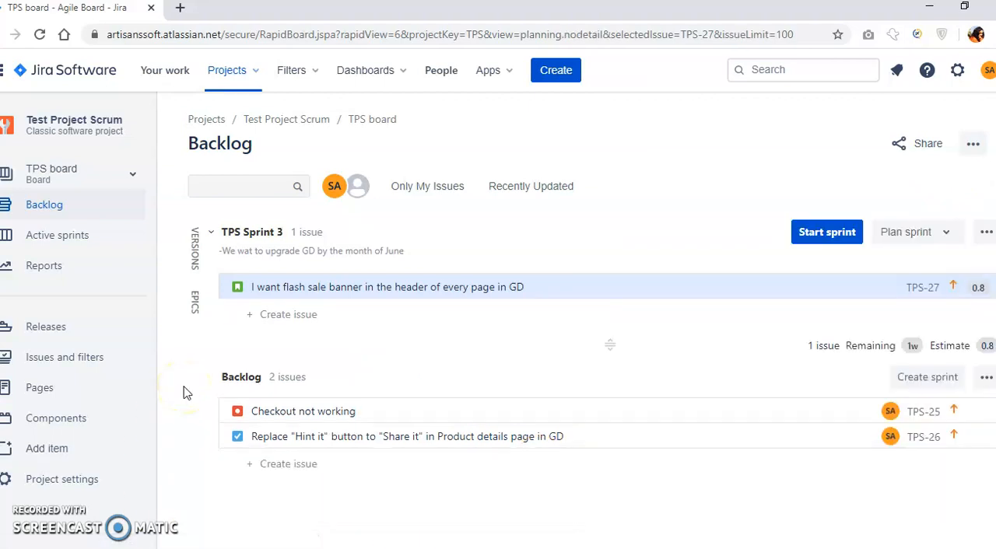
Move the "Checkout not working" bug and the "Replace "Hint it" button" task from the Backlog into TPS Sprint 3.
drag(277, 413, 298, 270)
click(285, 438)
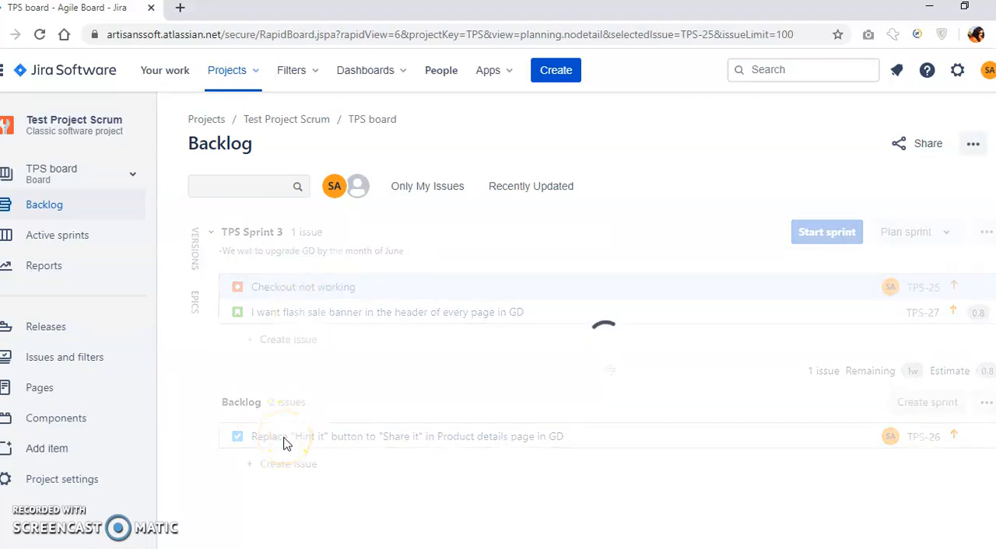
drag(284, 455, 285, 291)
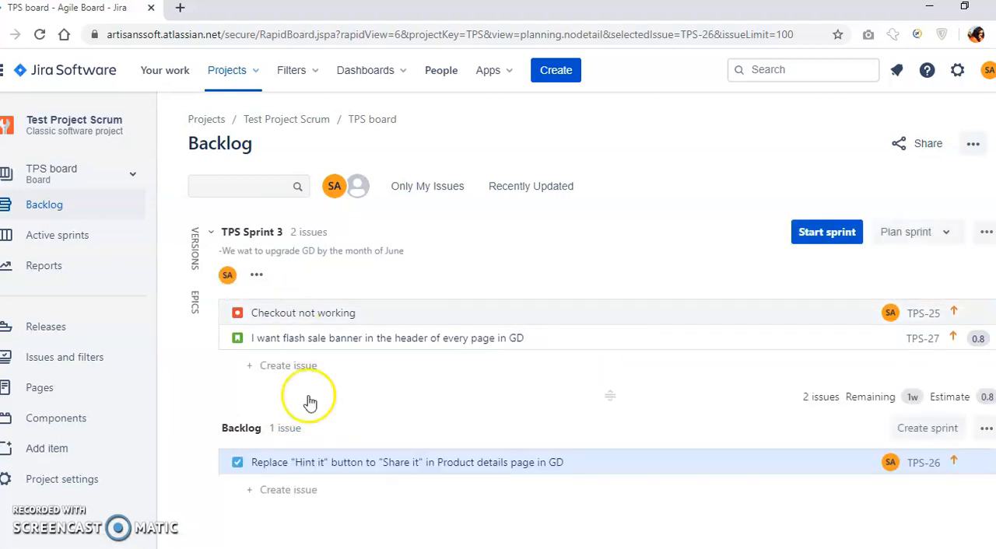
drag(313, 462, 283, 286)
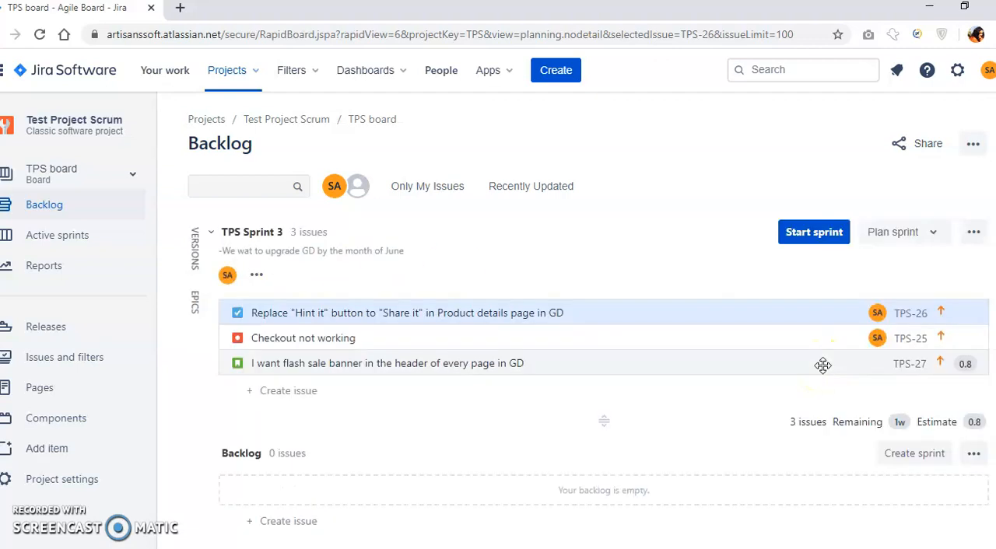
Set the Original Estimate of the "Replace "Hint it" button" task (TPS-26) to 1w and close its details.
click(907, 318)
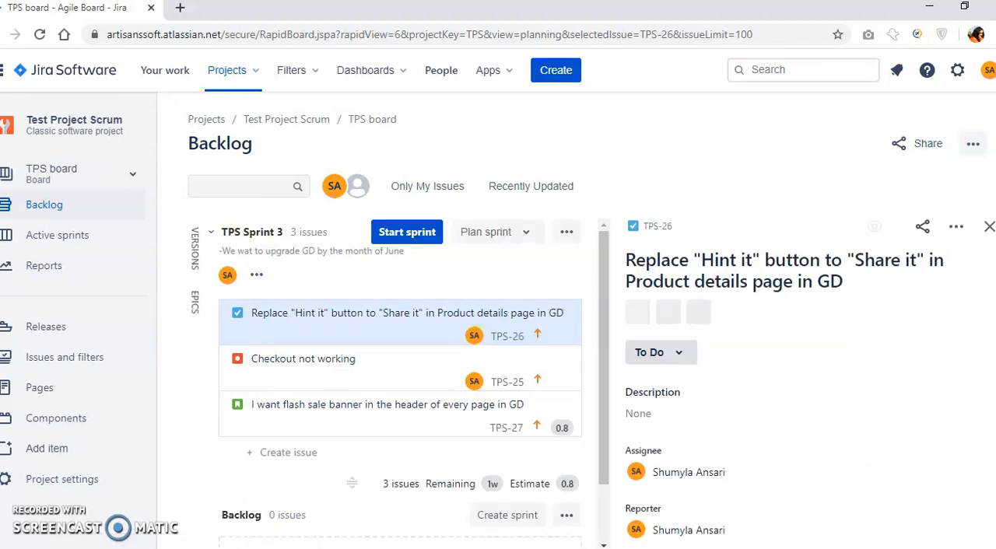
scroll(805, 389, down, 2)
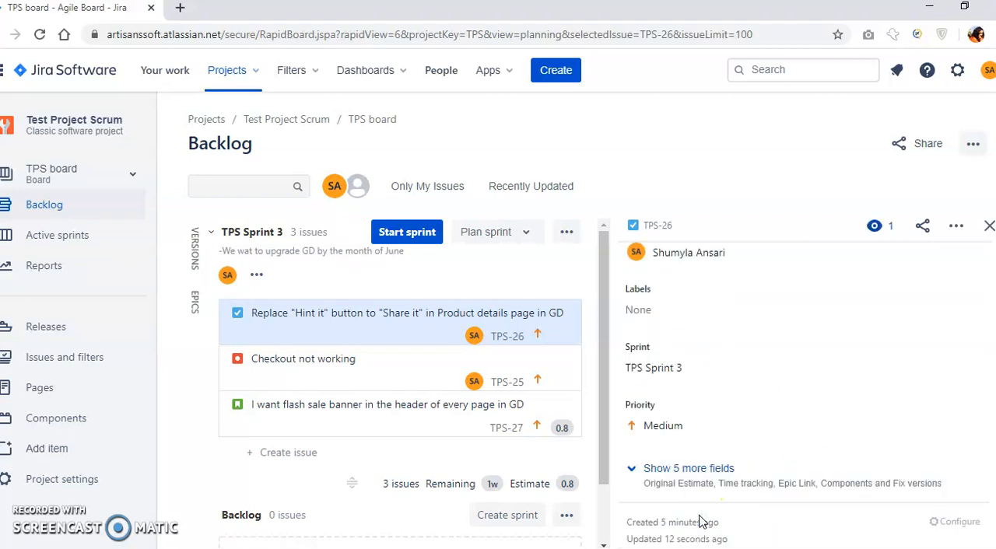
click(687, 473)
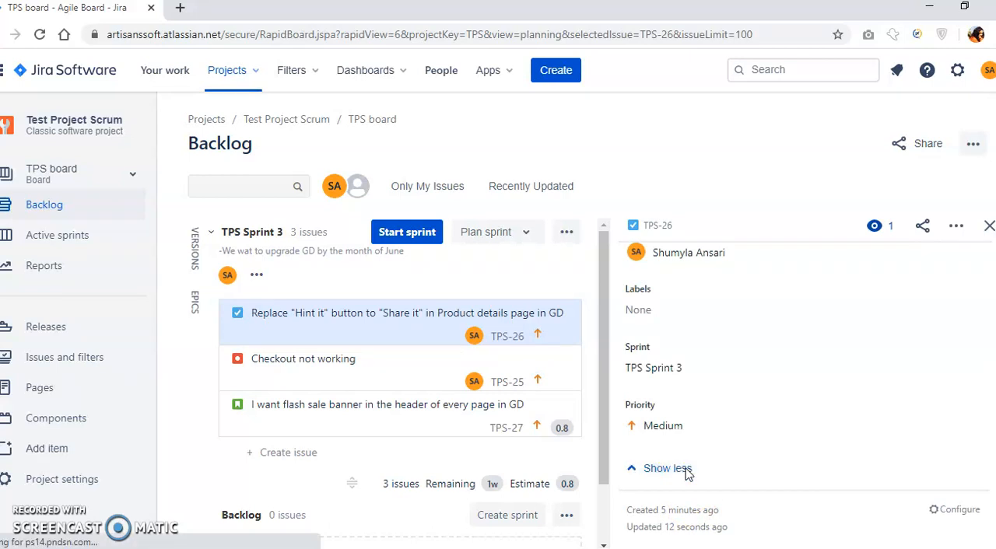
click(668, 472)
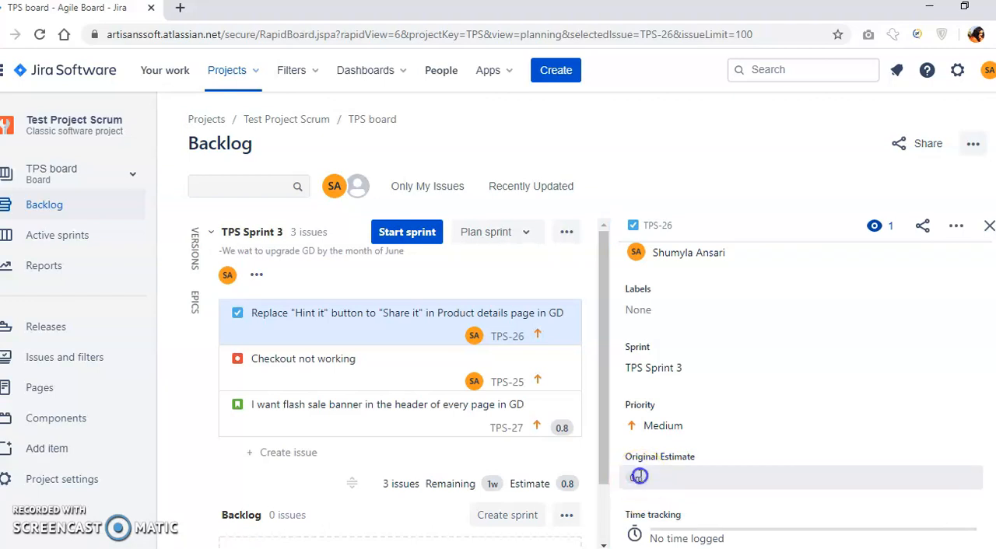
click(639, 476)
key(BackSpace)
key(BackSpace)
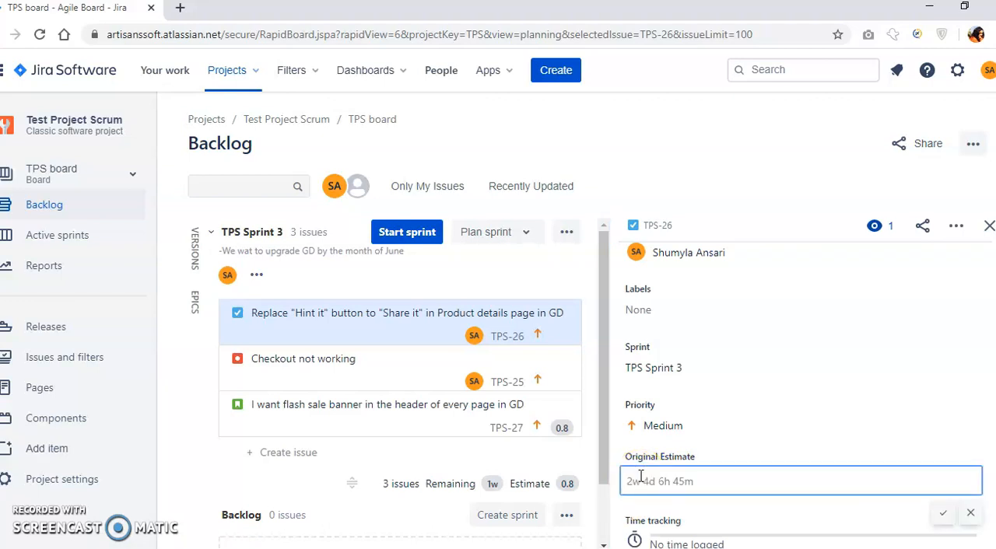
text(1w)
key(Return)
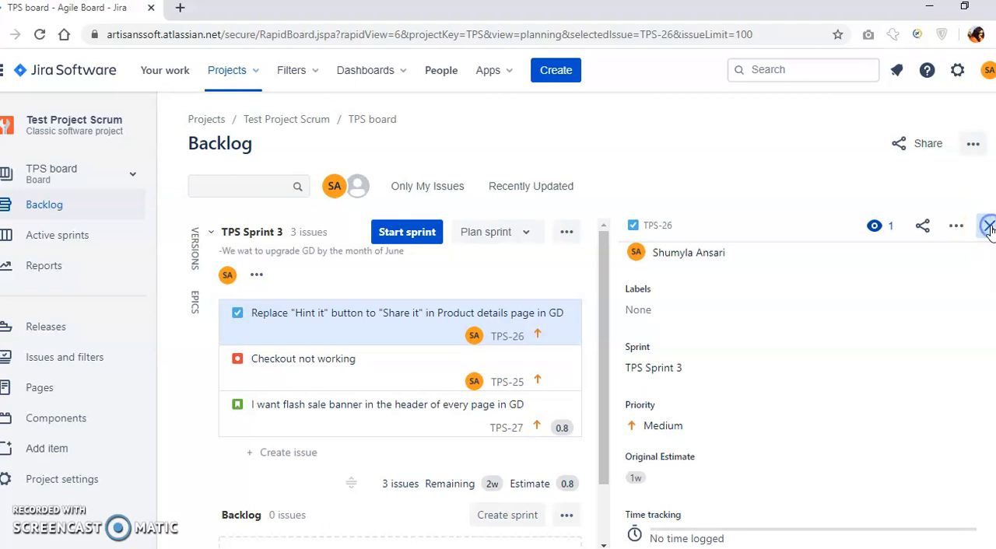
click(990, 227)
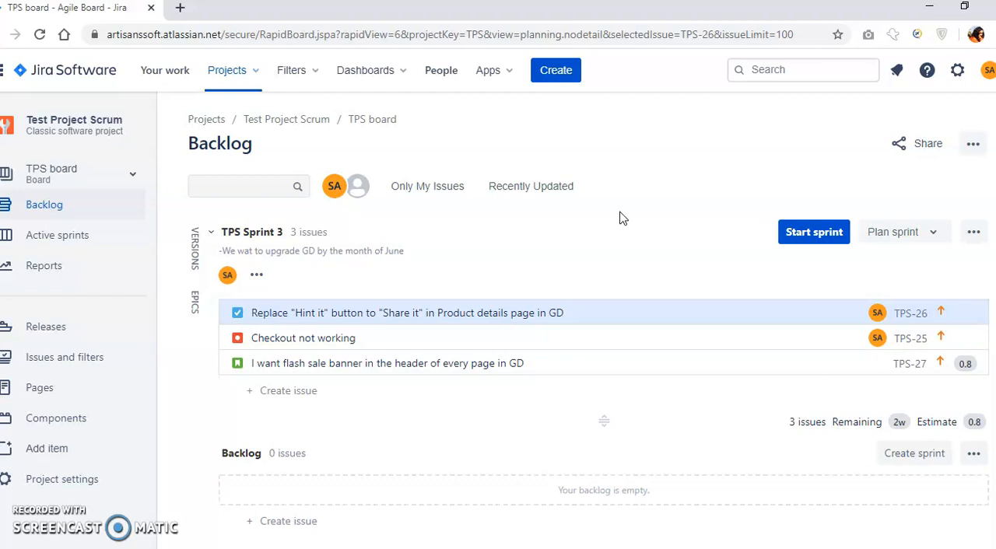
Start TPS Sprint 3 with the end date set to 9/Jun/20 08:24 PM.
click(805, 238)
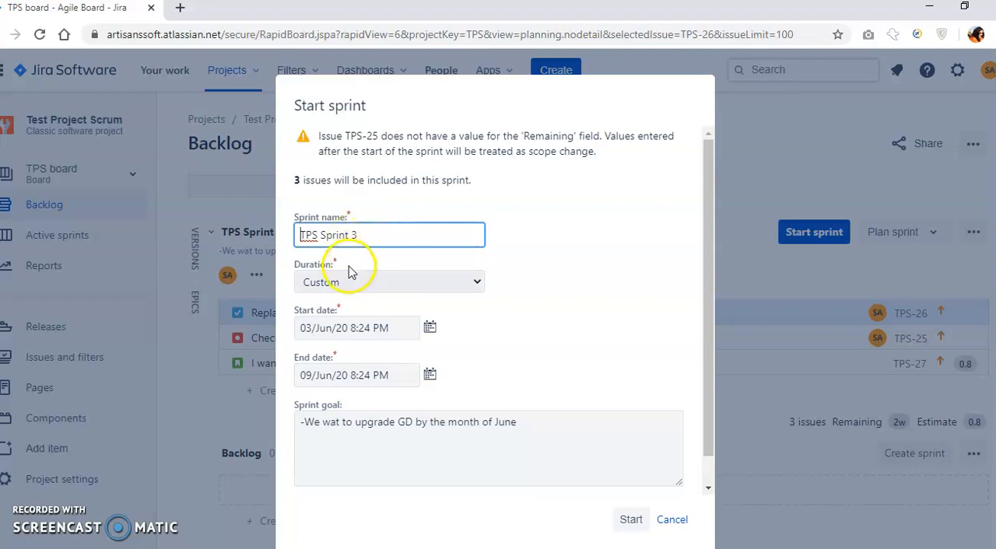
click(343, 285)
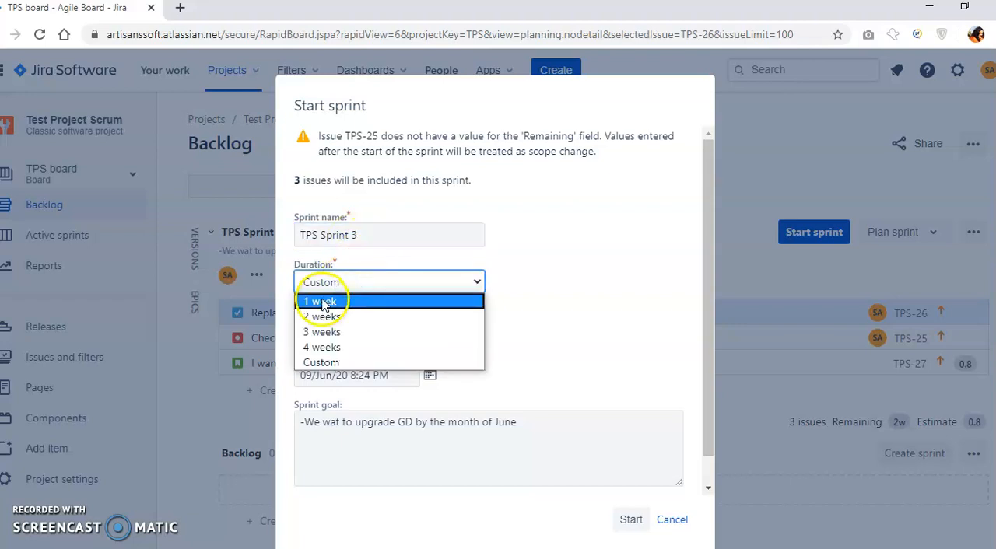
click(323, 302)
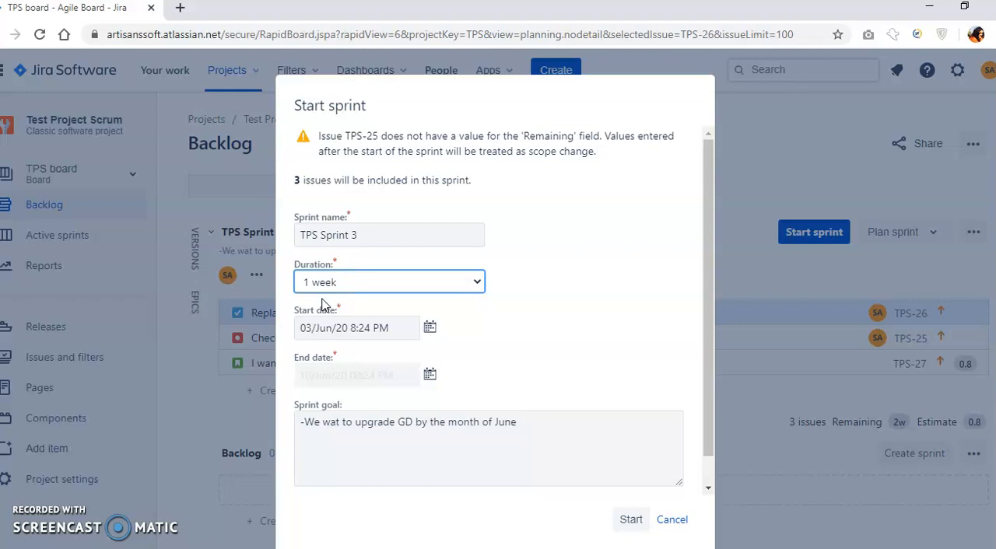
click(431, 376)
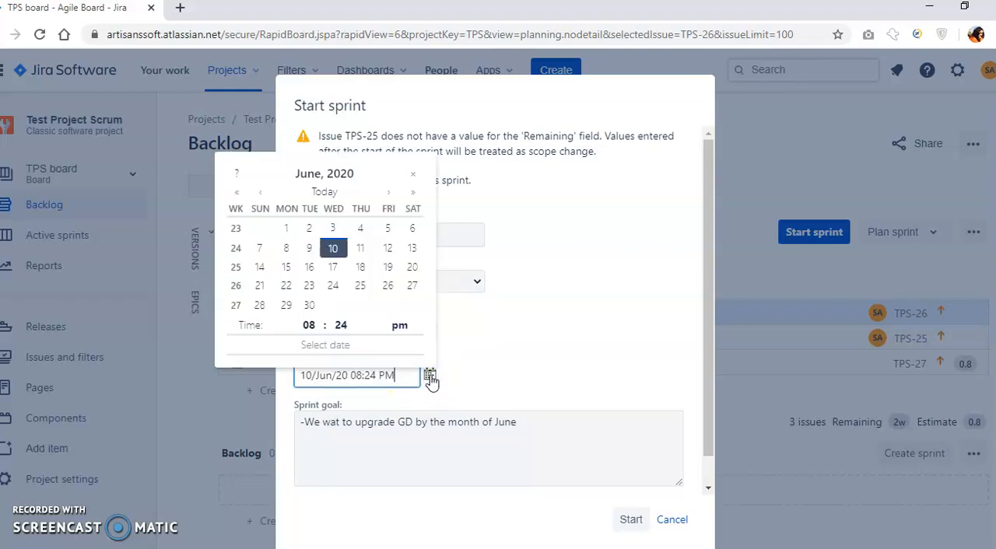
click(309, 248)
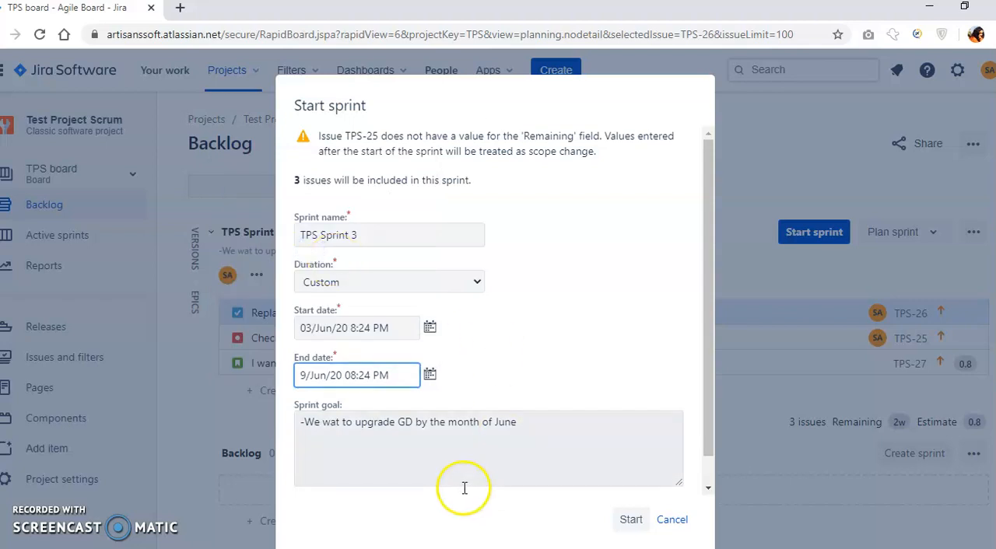
drag(302, 422, 525, 450)
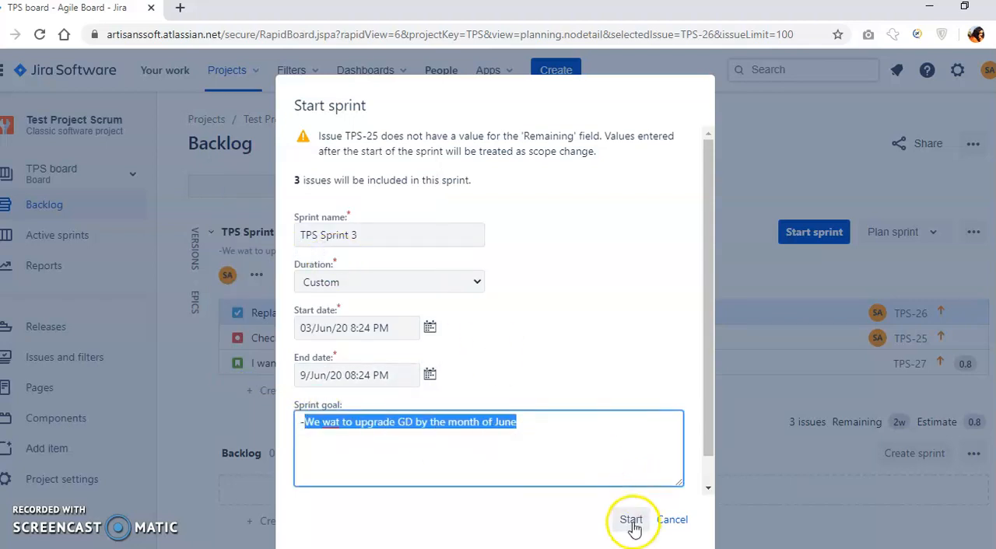
click(630, 520)
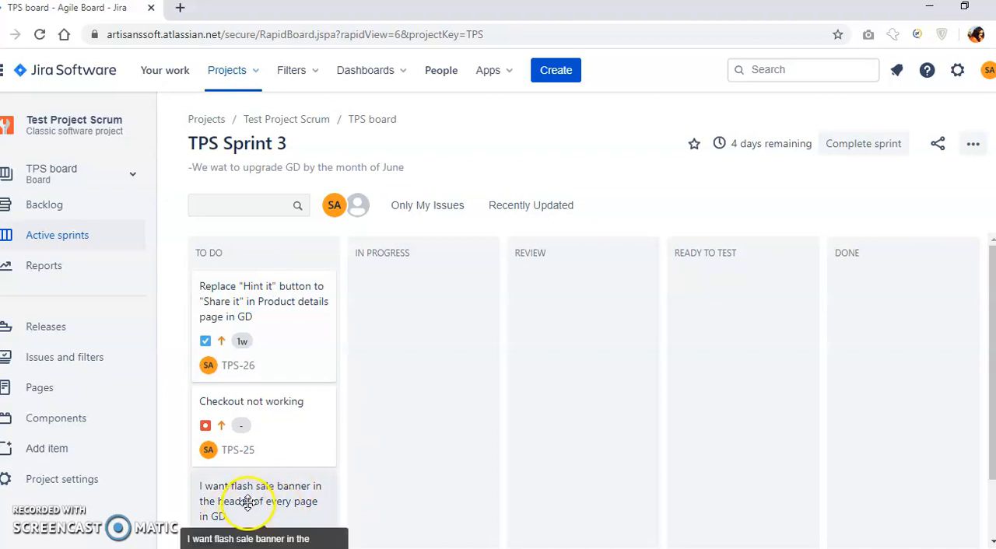
Open the "Checkout not working" bug (TPS-25) from the sprint board in a new browser tab and switch to it.
right_click(241, 458)
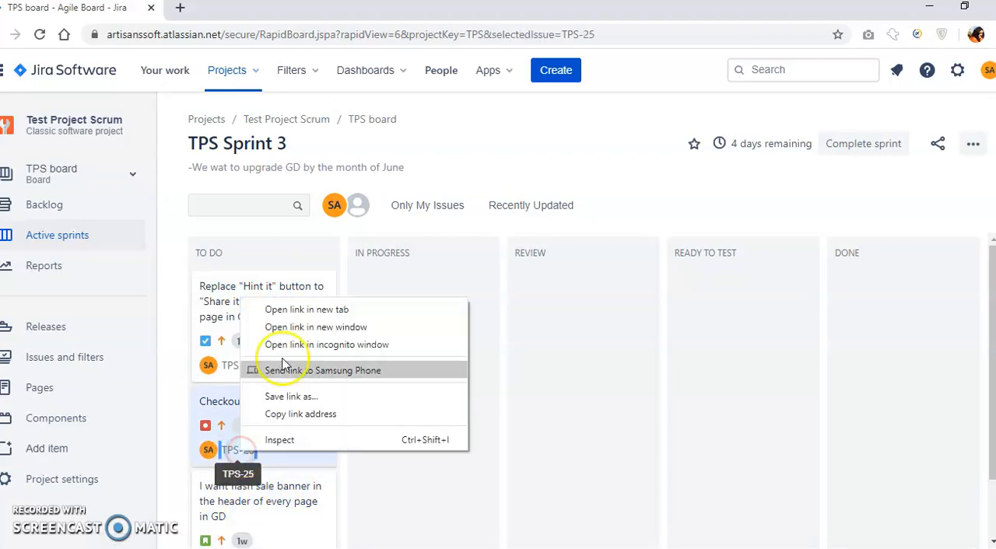
click(294, 313)
click(218, 11)
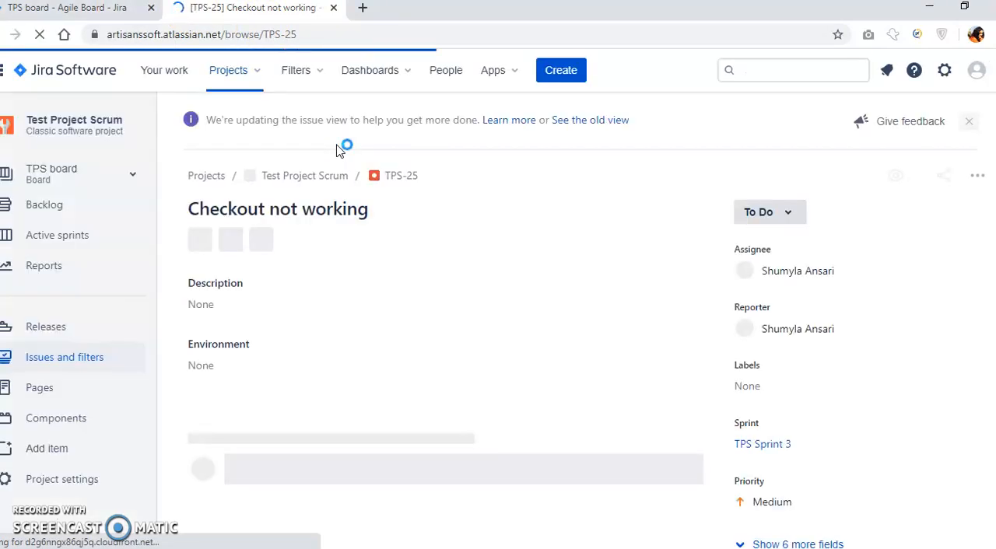
click(31, 9)
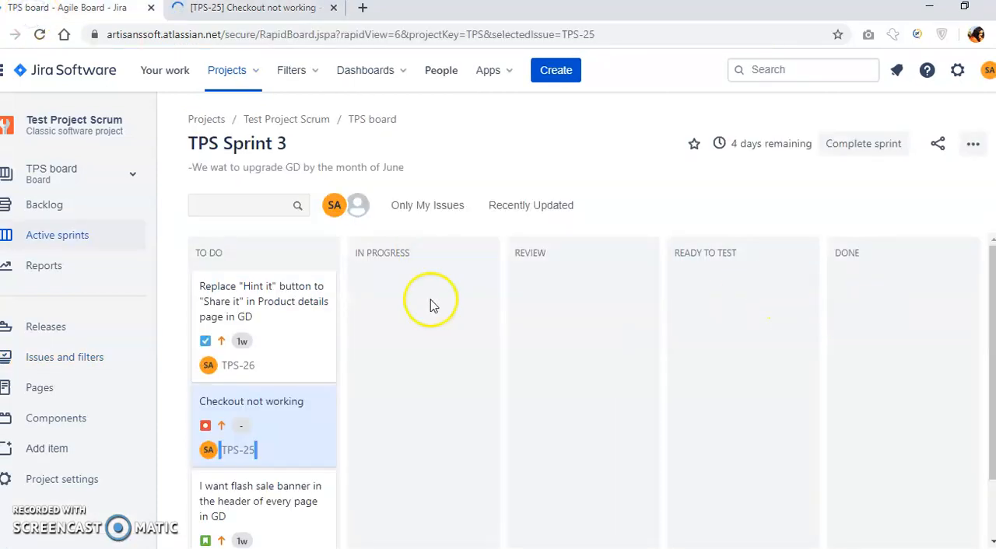
click(238, 11)
Change the status of the "Checkout not working" bug to In Progress.
click(787, 216)
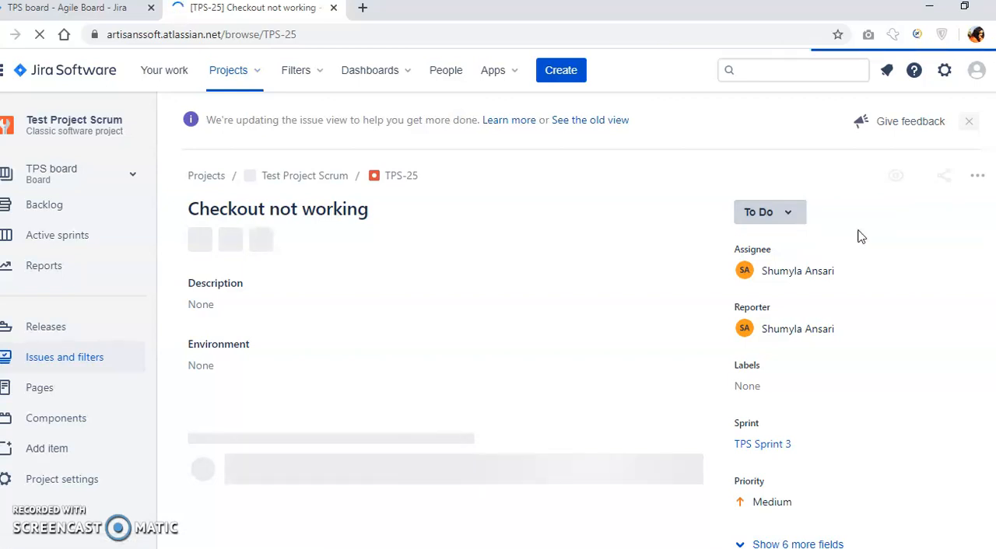
click(788, 215)
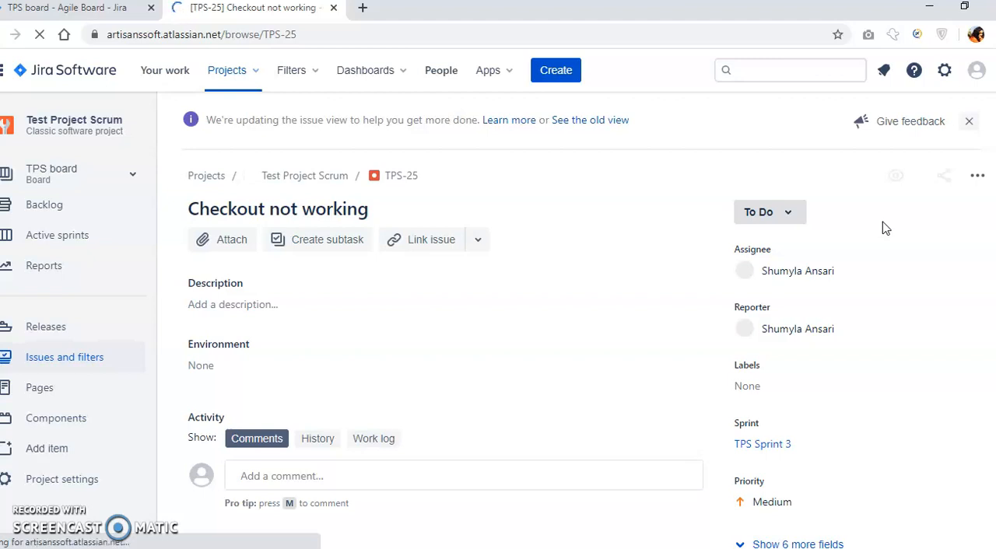
click(789, 215)
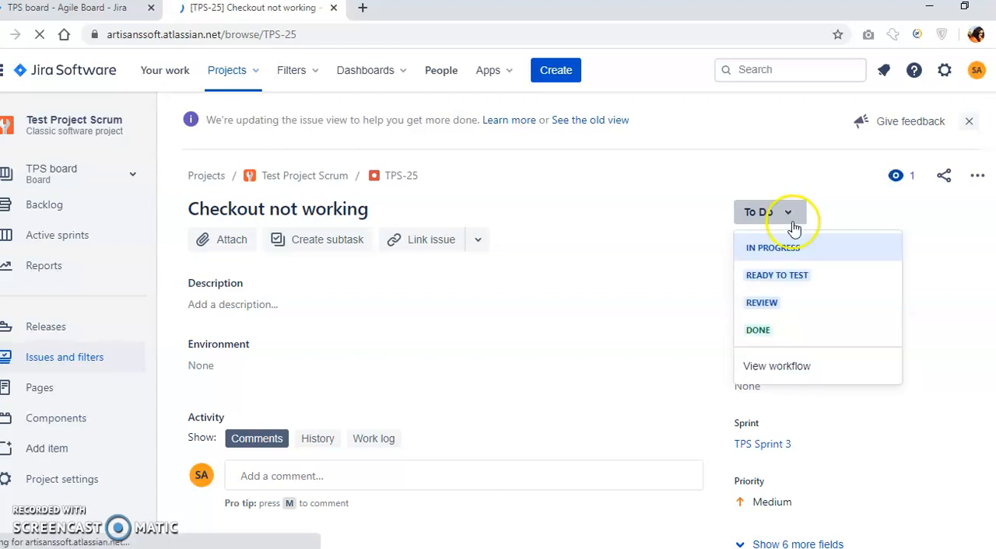
click(780, 257)
click(780, 257)
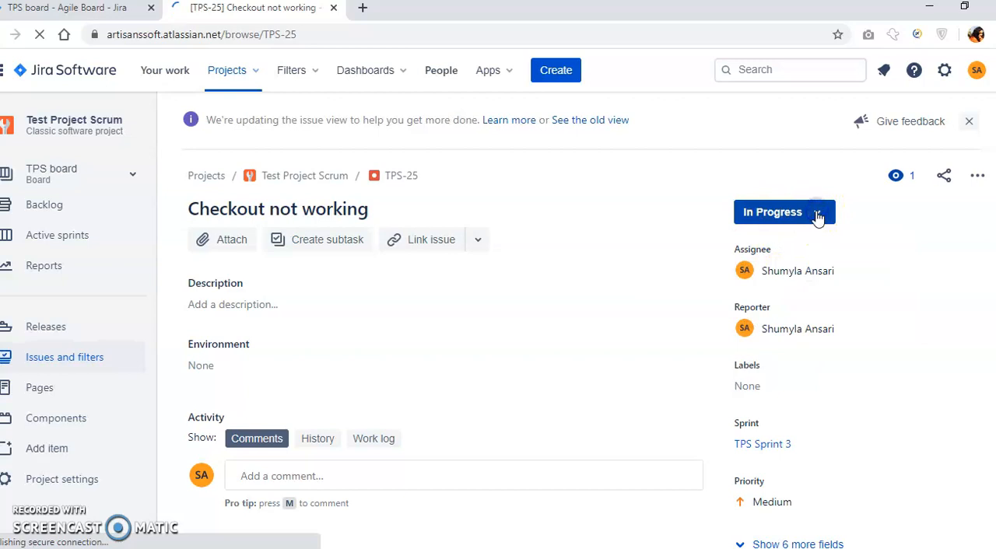
Change the status of the "Checkout not working" bug to Ready To Test.
click(817, 218)
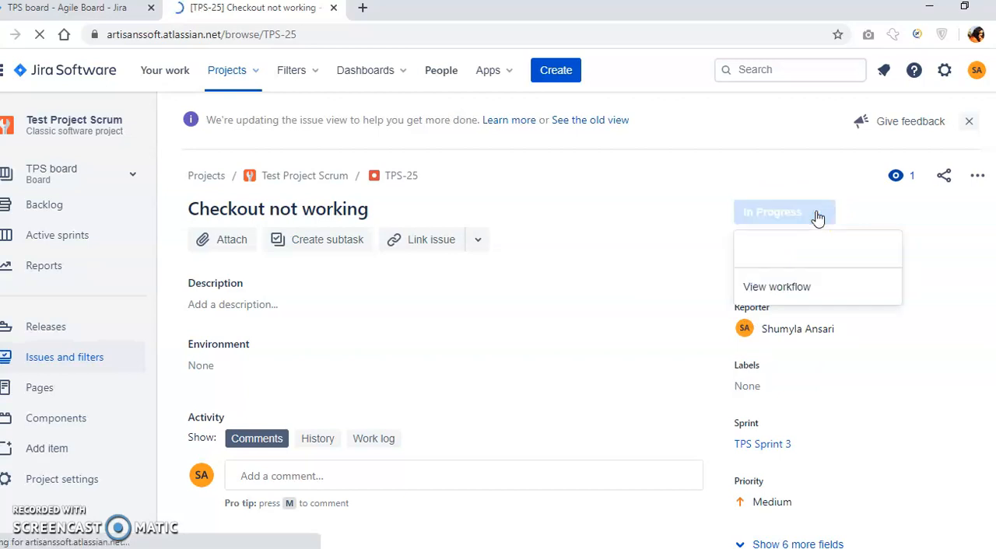
click(798, 244)
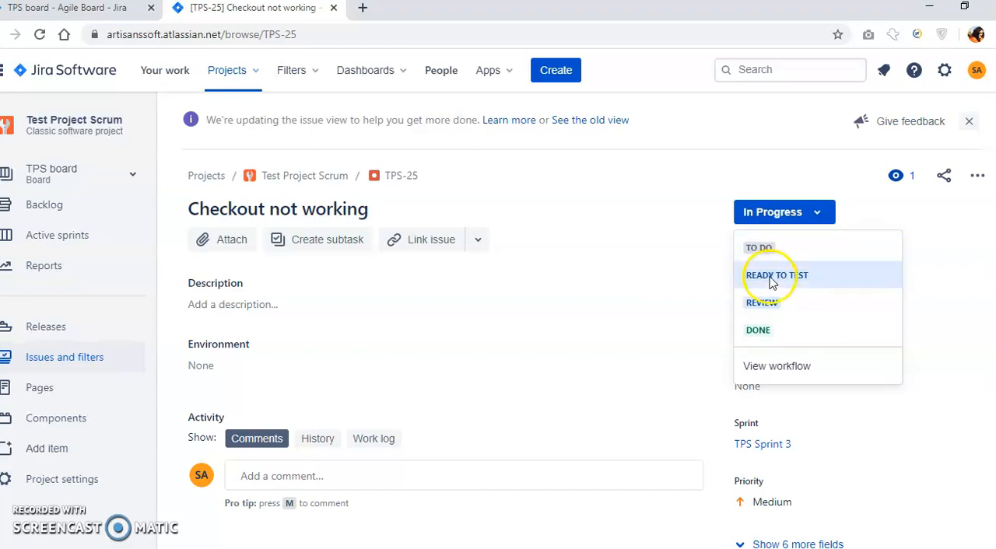
click(770, 281)
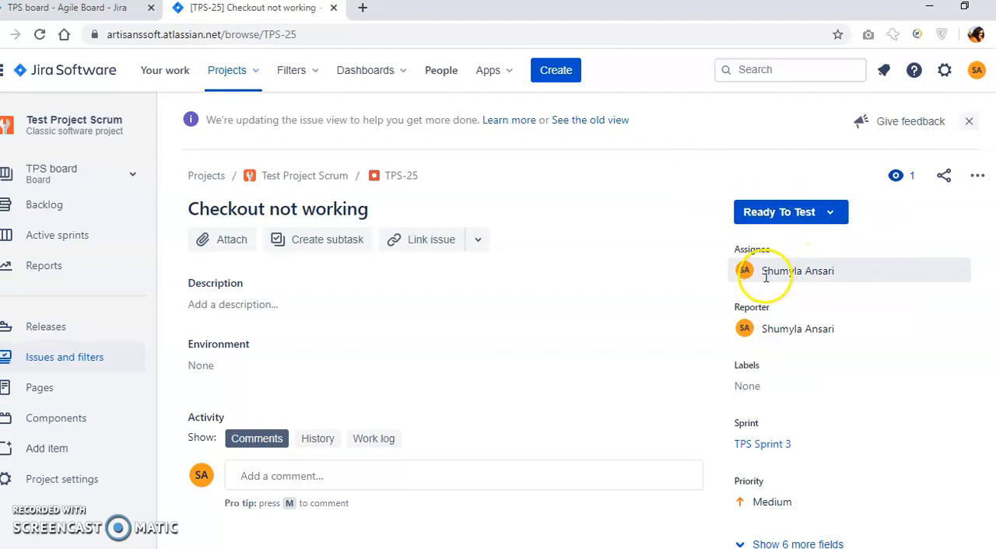
Switch back to the TPS board and view the details of the "Checkout not working" bug in the Ready To Test column.
mouse_move(764, 274)
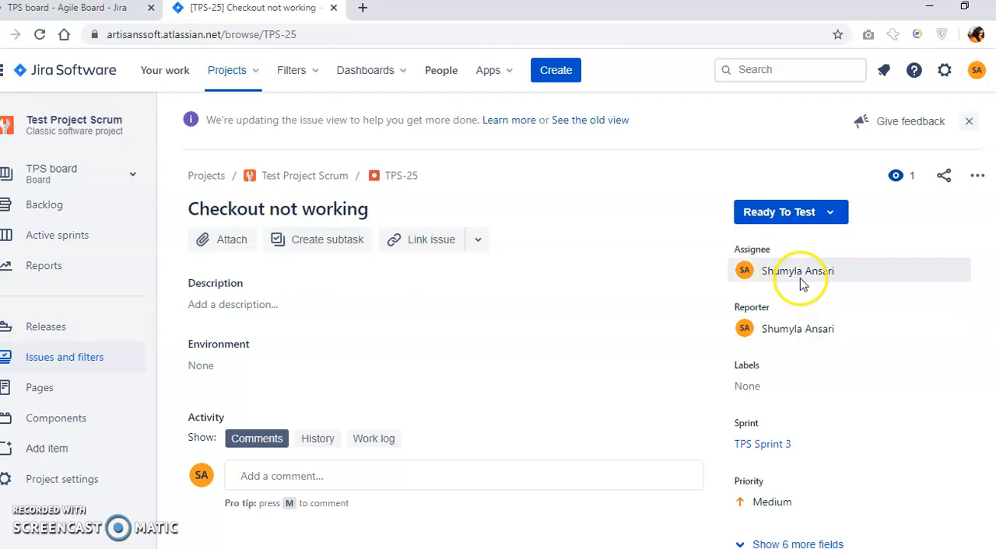
click(92, 9)
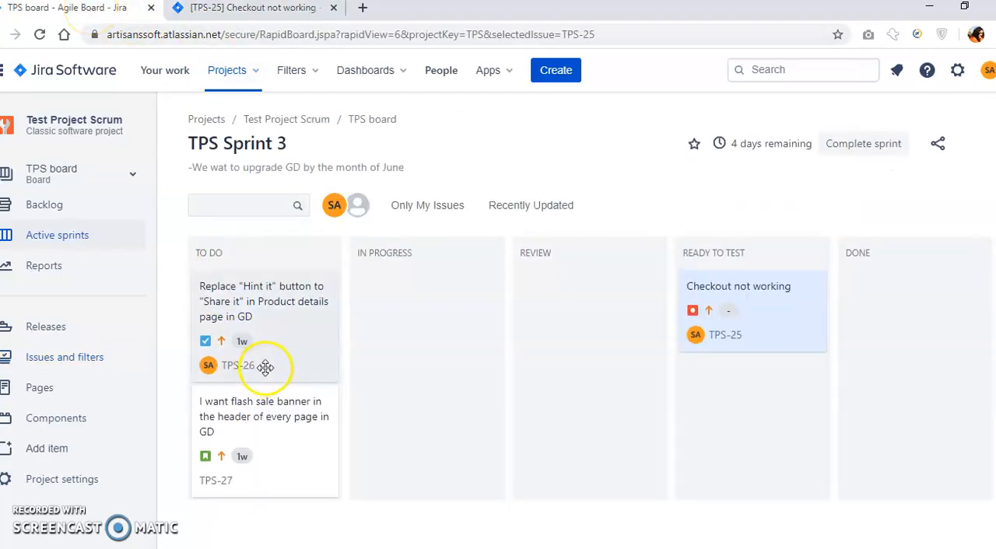
click(754, 294)
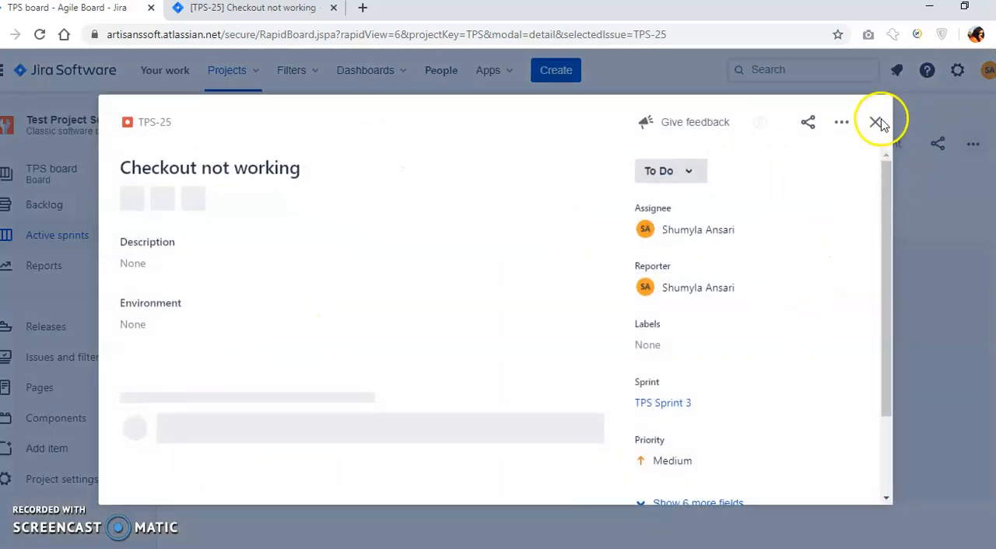
click(875, 123)
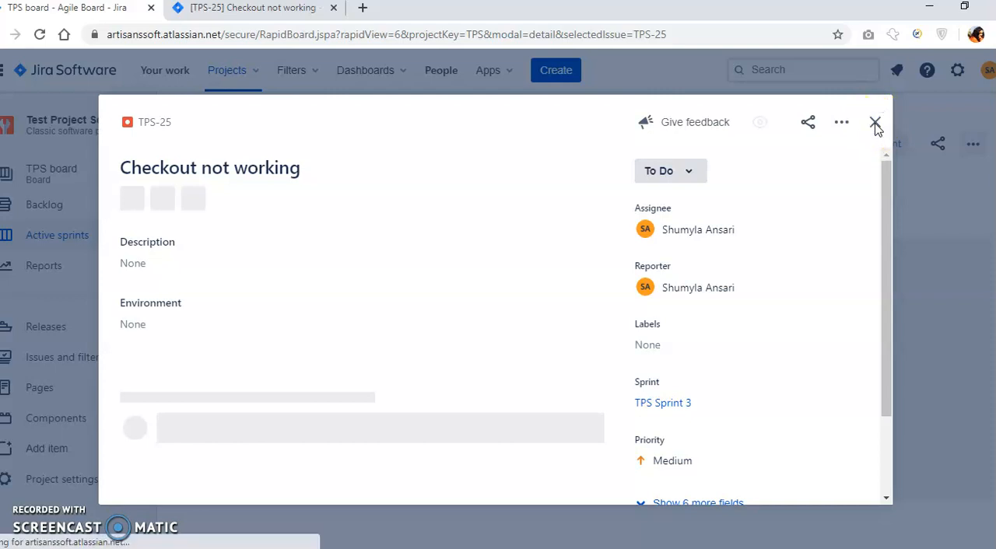
click(875, 125)
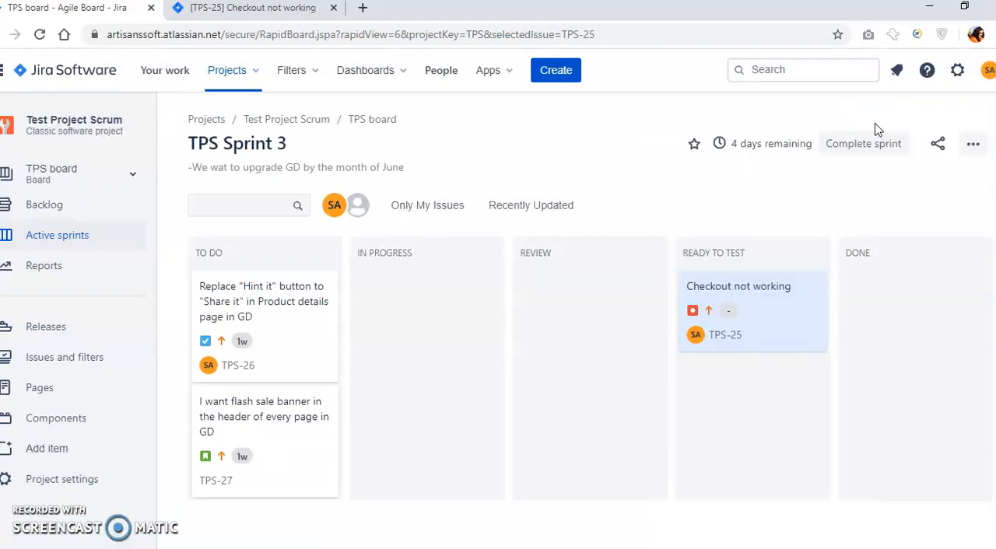
Change the status of the "Checkout not working" bug to Done in its own browser tab and return to the sprint board.
click(249, 10)
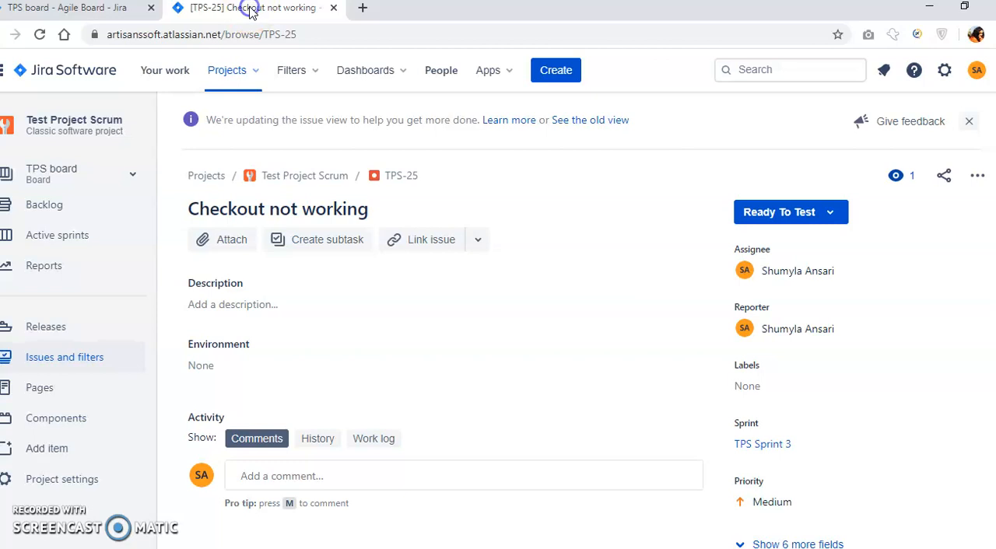
click(829, 215)
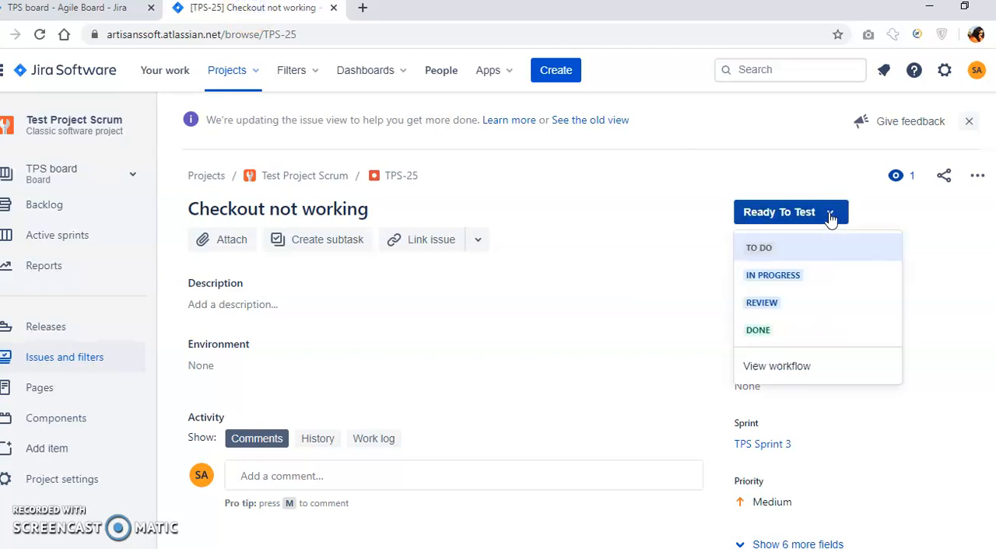
click(759, 331)
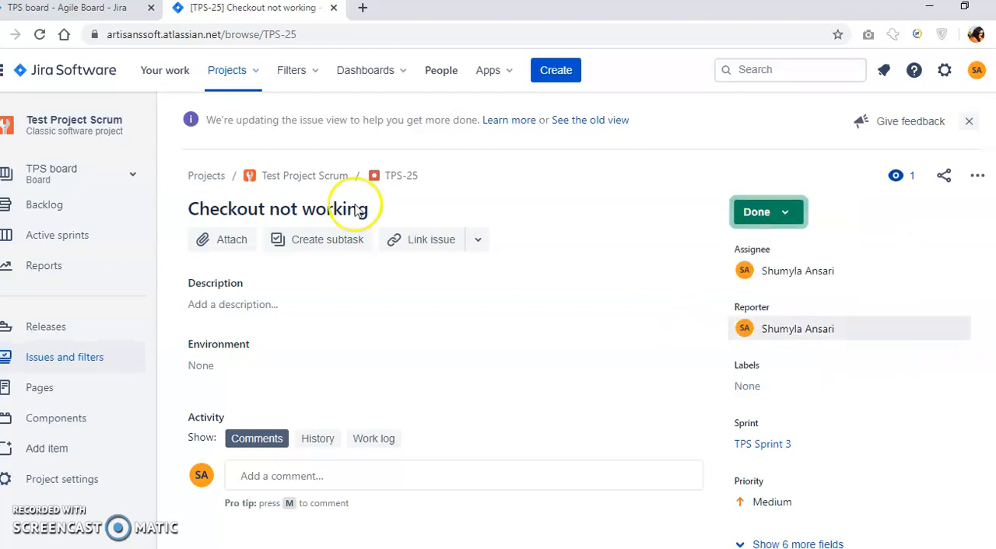
click(107, 16)
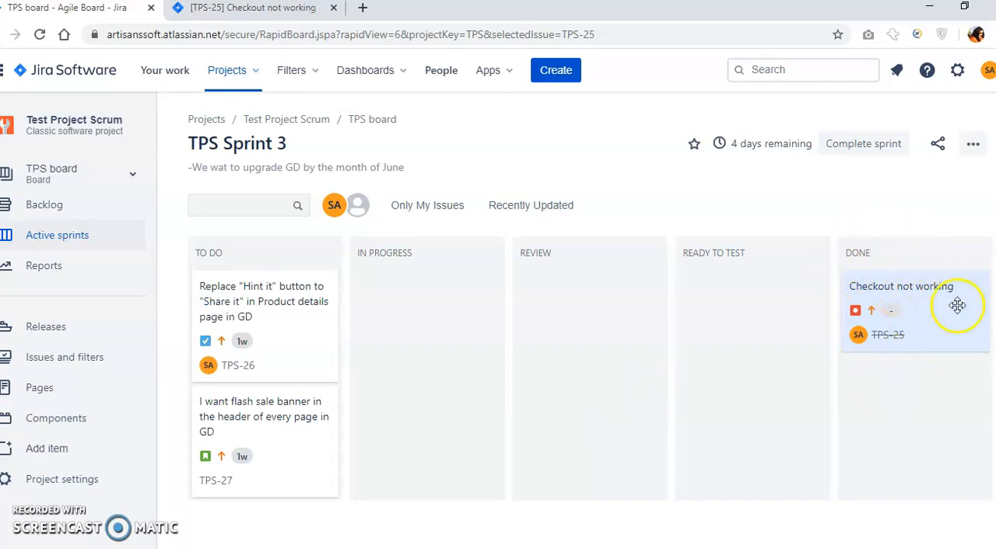
Move the "Replace "Hint it" button" task (TPS-26) on the board from To Do through Ready To Test to Done.
drag(228, 308, 554, 286)
drag(669, 294, 715, 284)
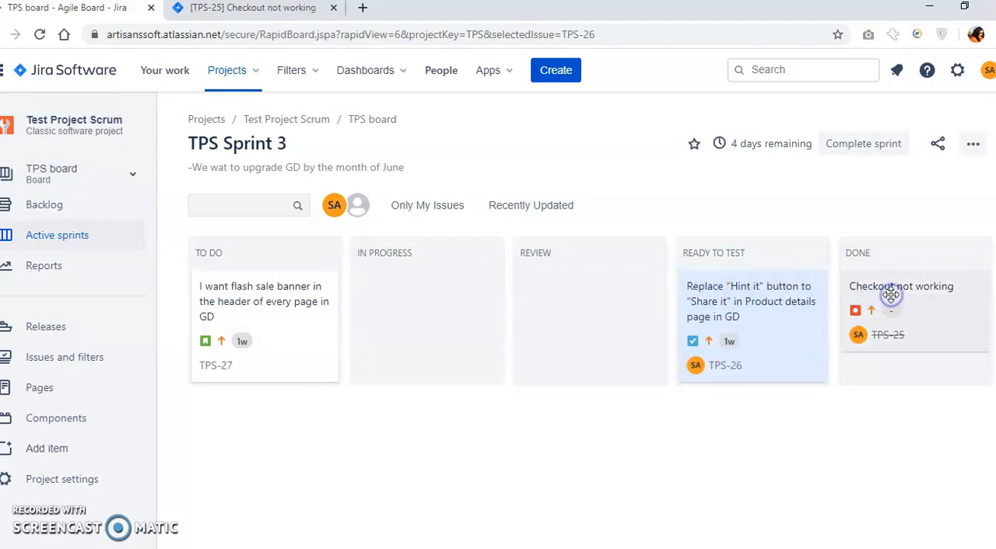
drag(763, 303, 859, 300)
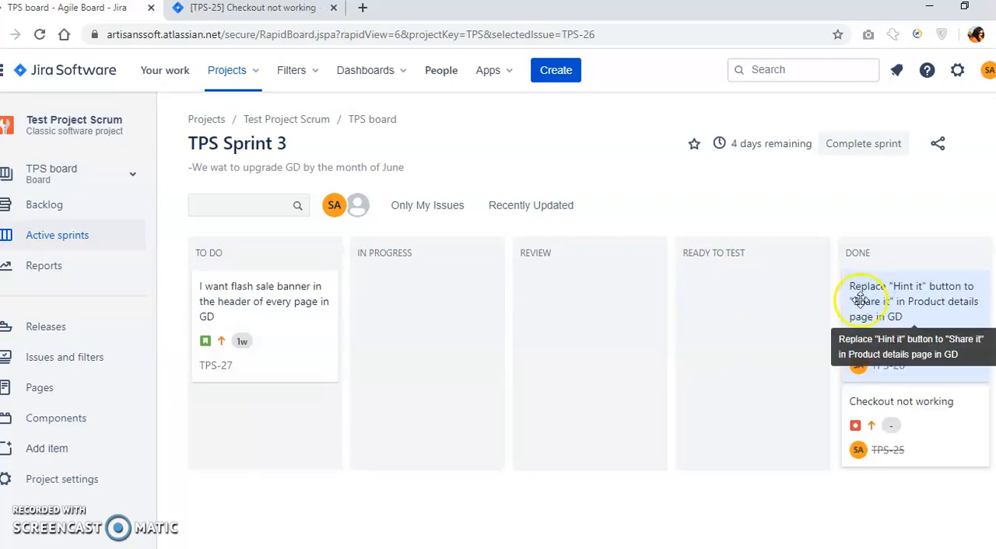
Move the "I want flash sale banner" story (TPS-27) on the board from To Do through Ready To Test to Done.
drag(296, 290, 593, 294)
drag(735, 285, 760, 285)
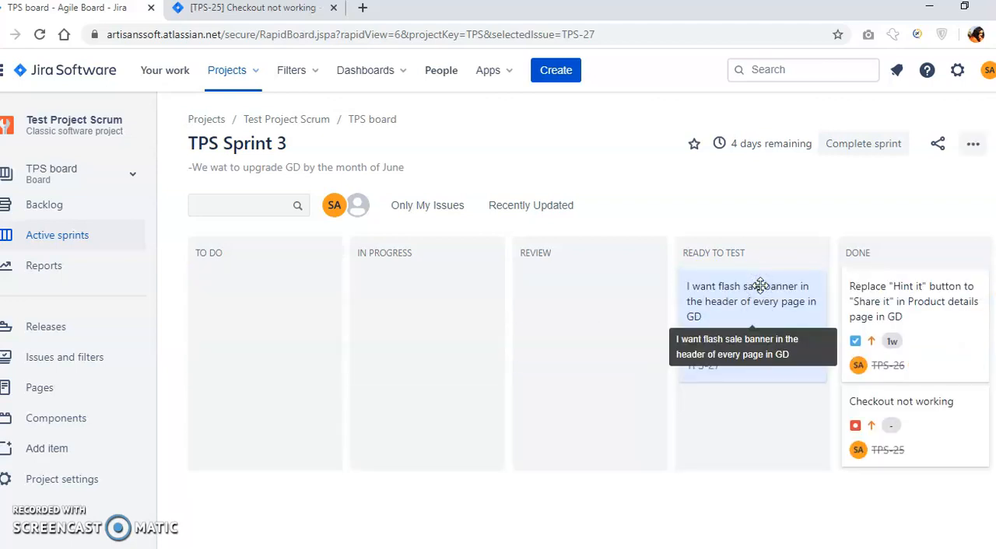
drag(803, 286, 921, 284)
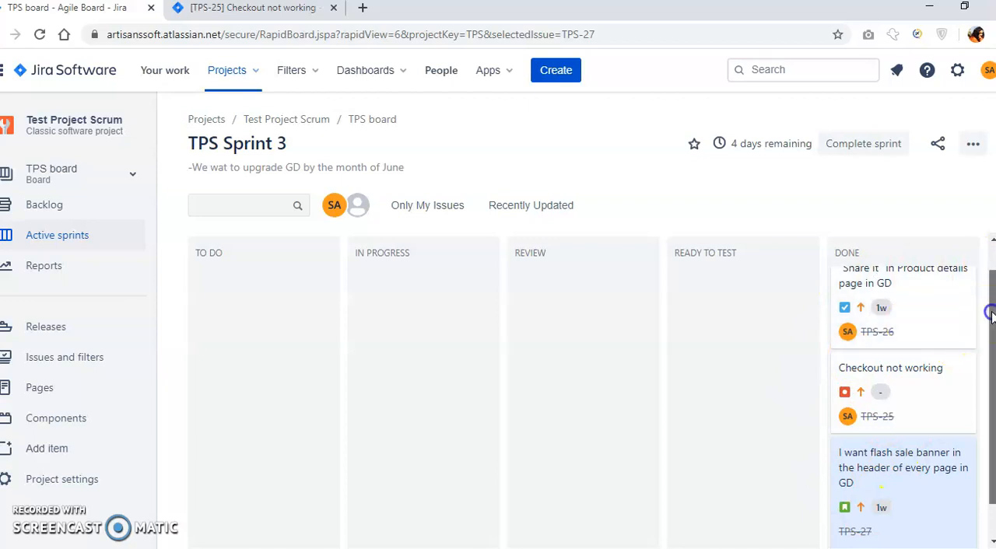
Move the "Replace "Hint it" button" task (TPS-26) from the Done column back to To Do.
scroll(980, 326, down, 1)
mouse_move(992, 349)
mouse_down()
mouse_move(989, 282)
mouse_move(995, 350)
mouse_up()
scroll(988, 327, up, 2)
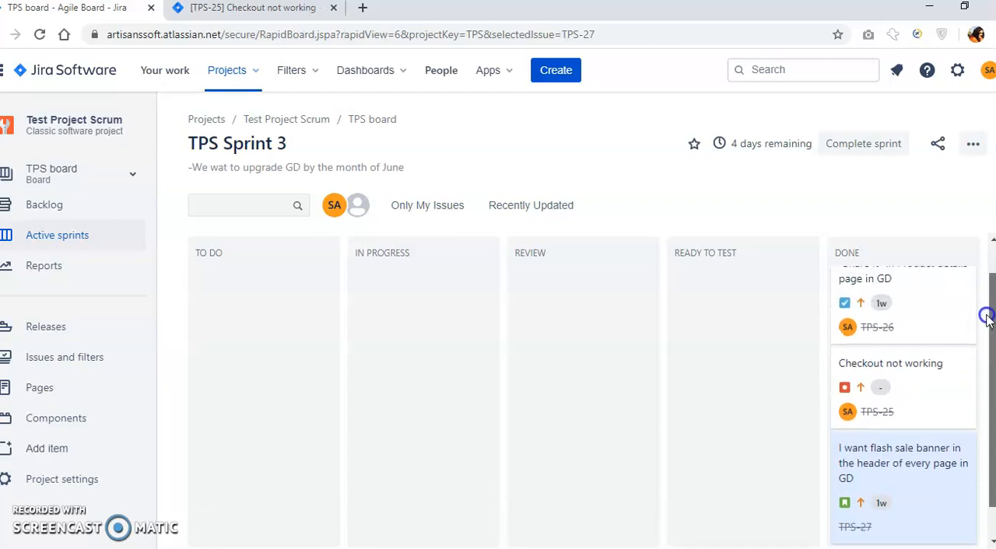
drag(949, 290, 237, 303)
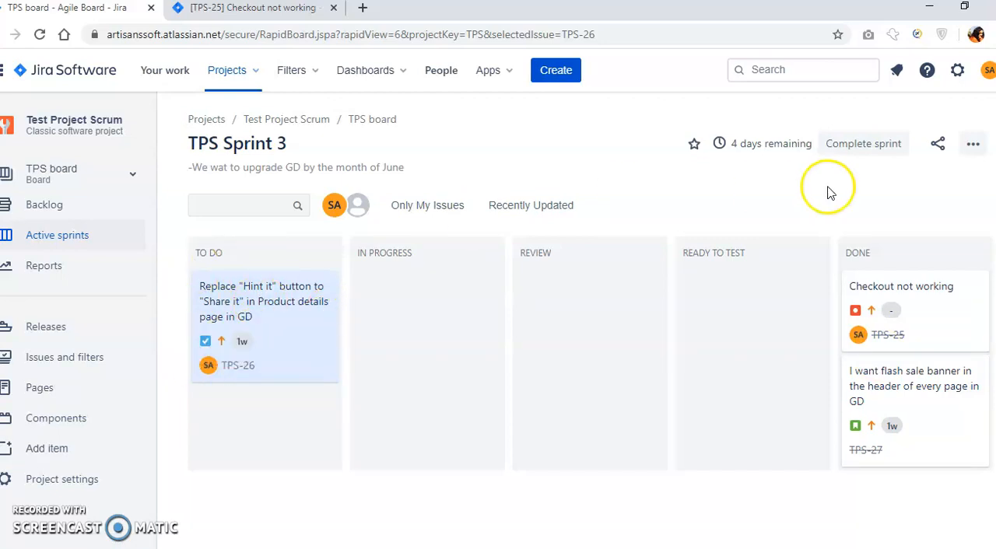
Complete TPS Sprint 3 with incomplete issues moved to a new sprint, and open the project's backlog.
click(865, 145)
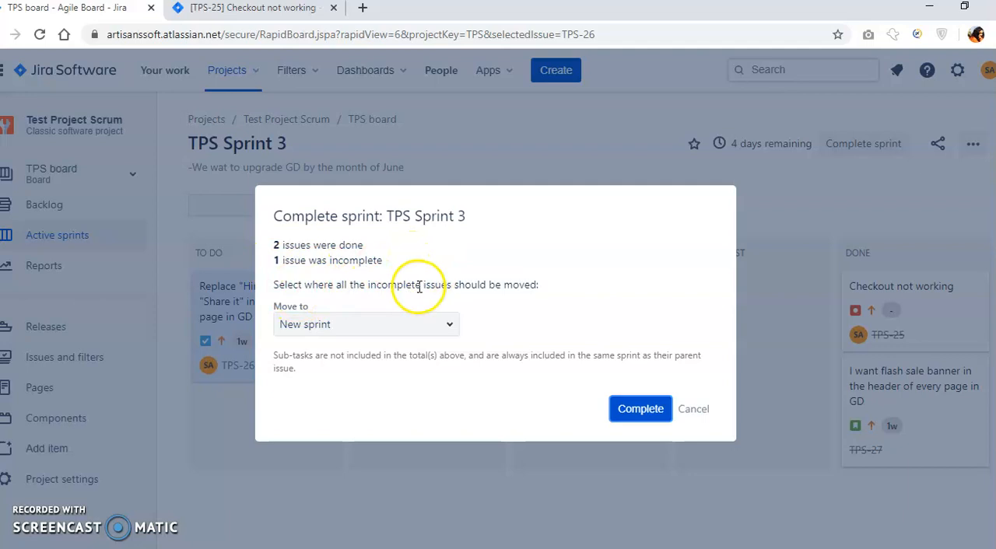
click(344, 330)
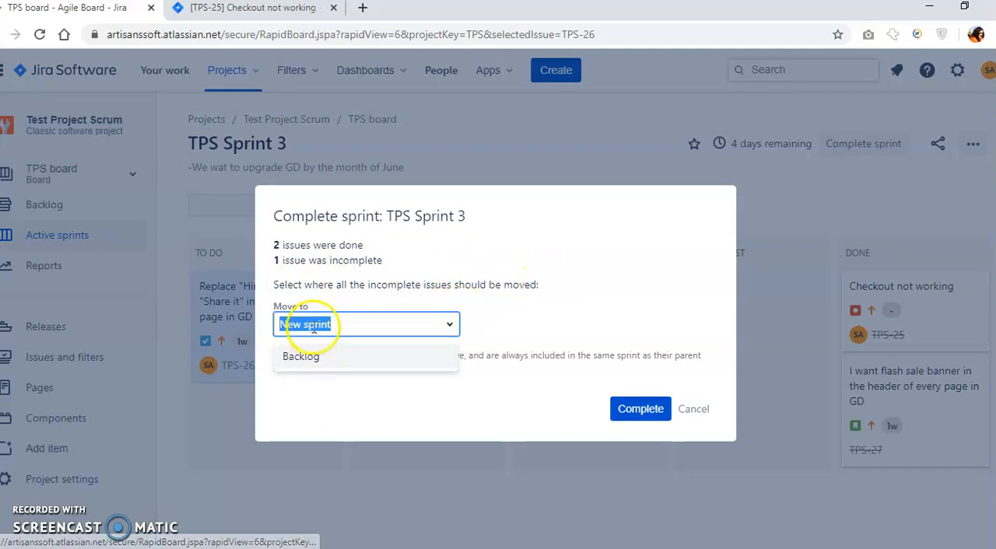
click(486, 310)
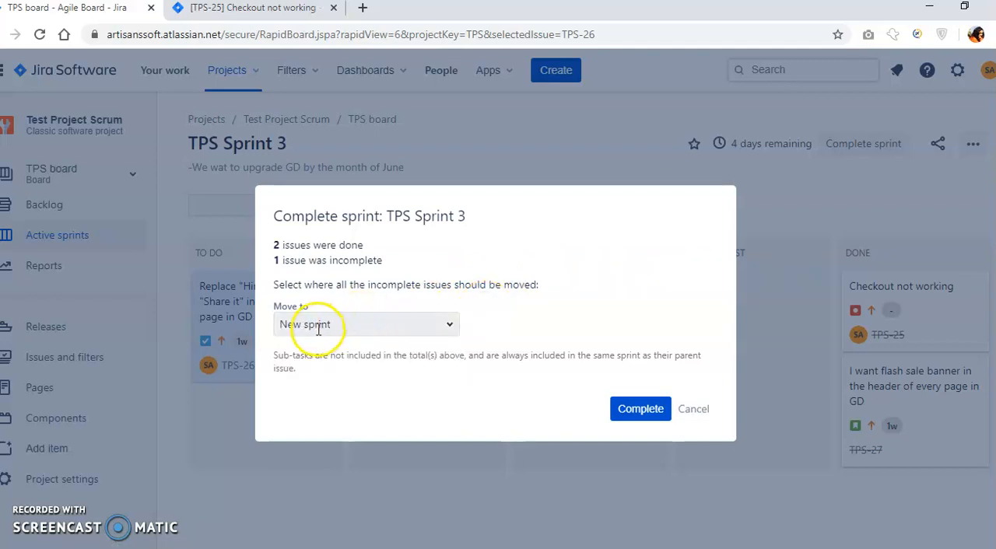
click(643, 409)
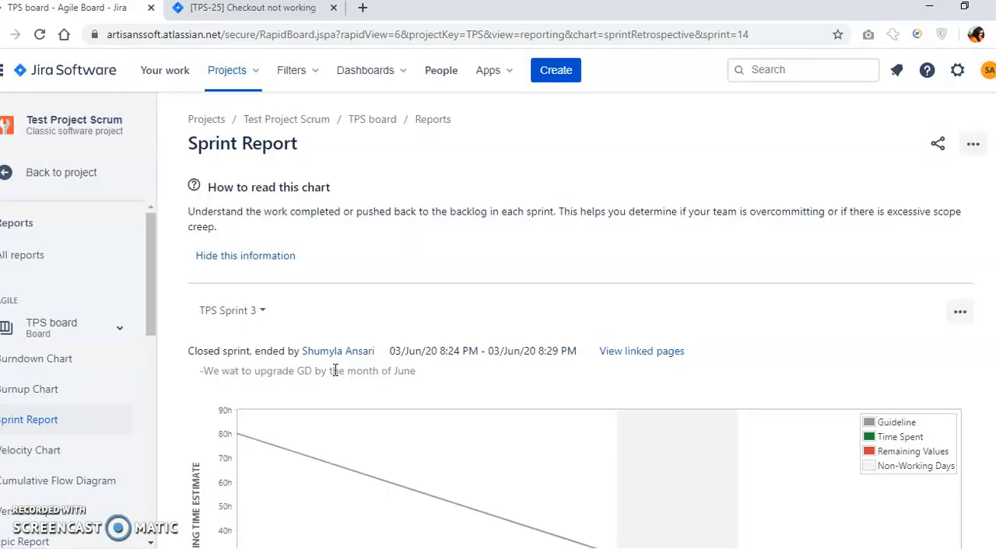
click(62, 179)
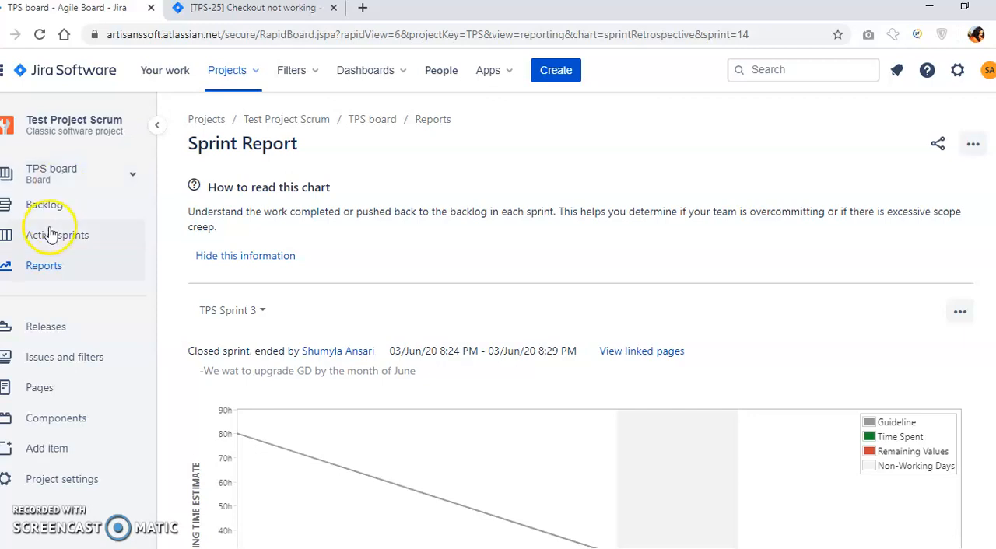
click(42, 206)
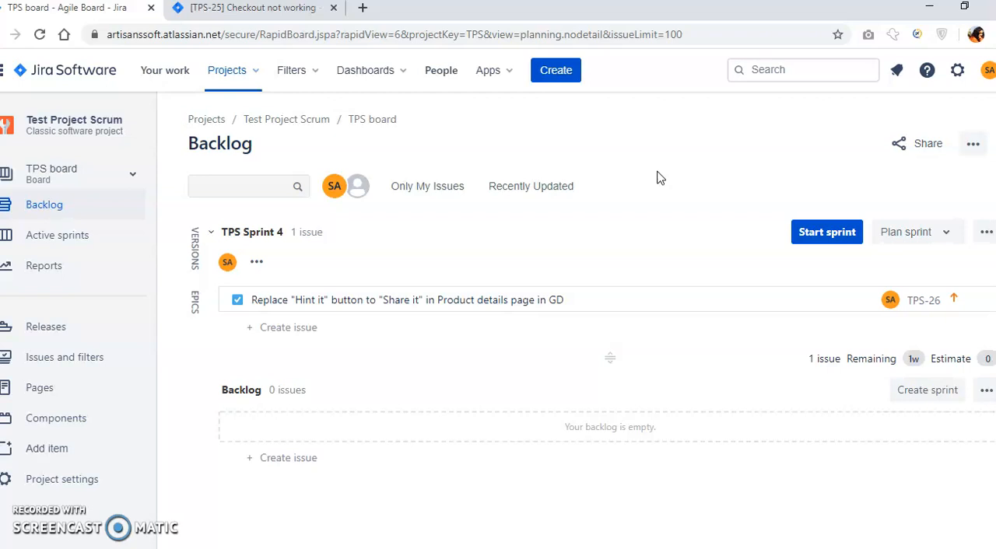
Open the starred Bugs Report dashboard and add a Pie Chart gadget from the full gadget list.
click(352, 71)
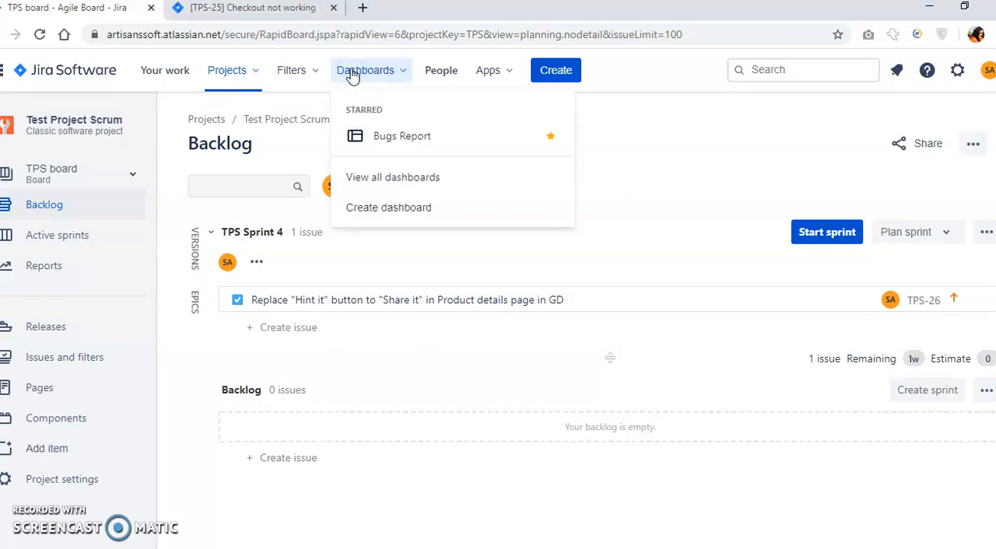
click(400, 136)
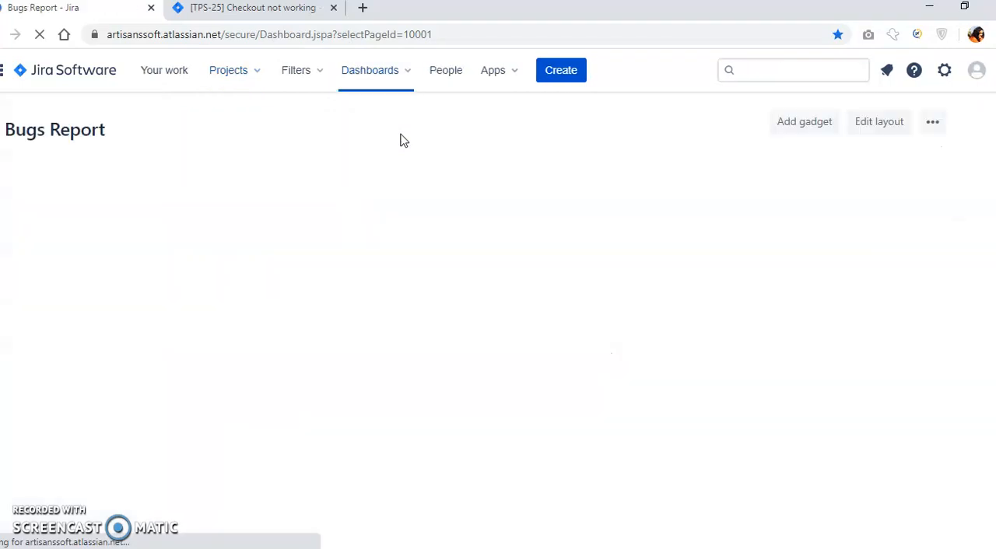
click(809, 123)
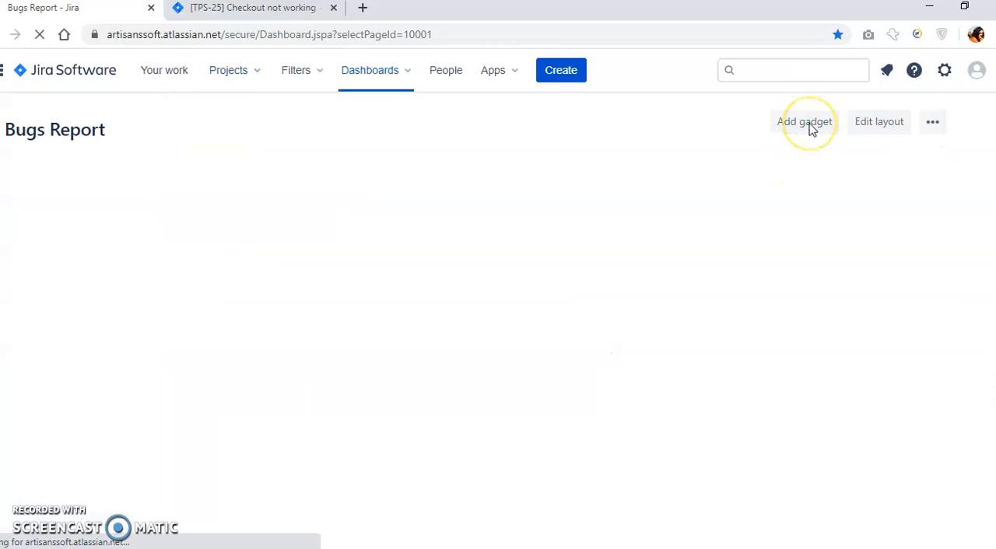
click(801, 132)
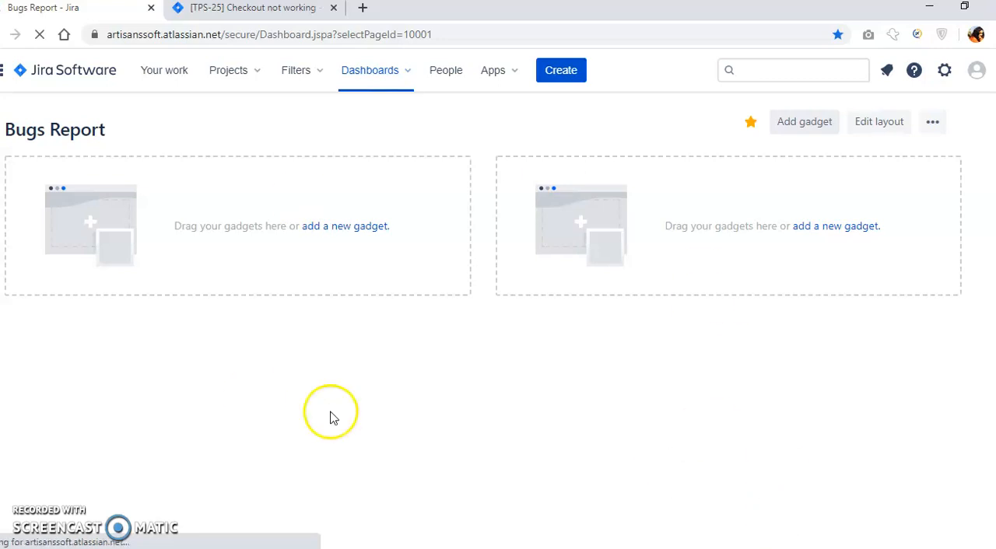
click(809, 123)
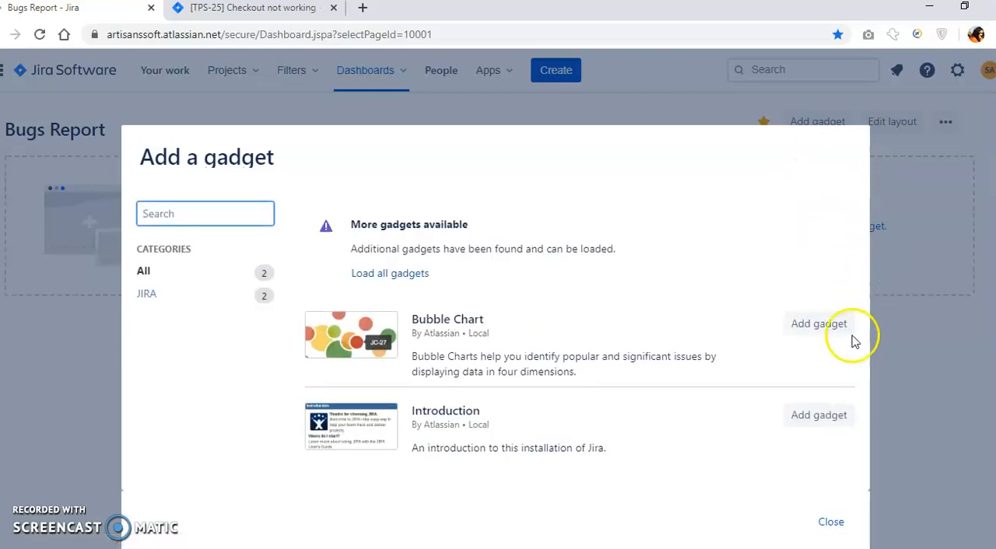
click(382, 276)
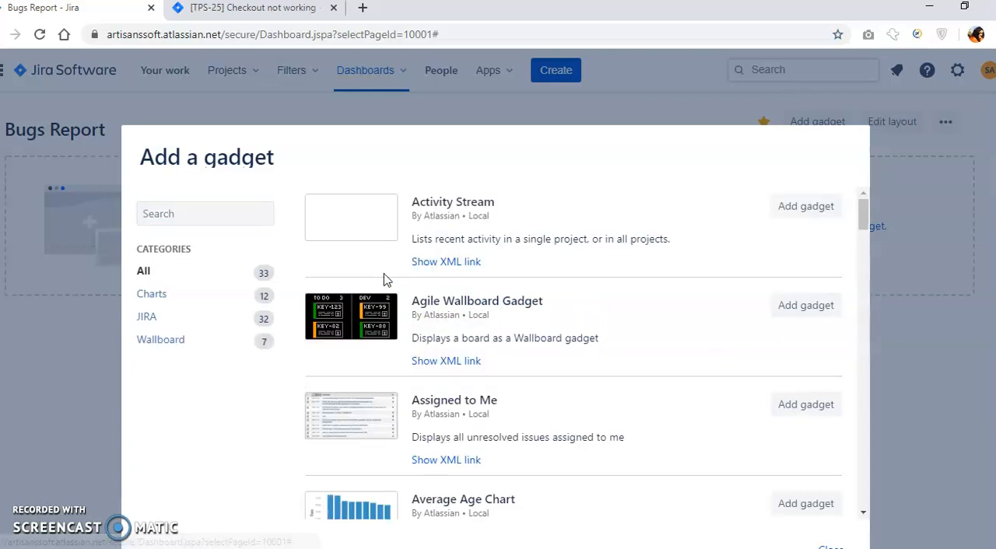
drag(862, 215, 868, 361)
click(807, 302)
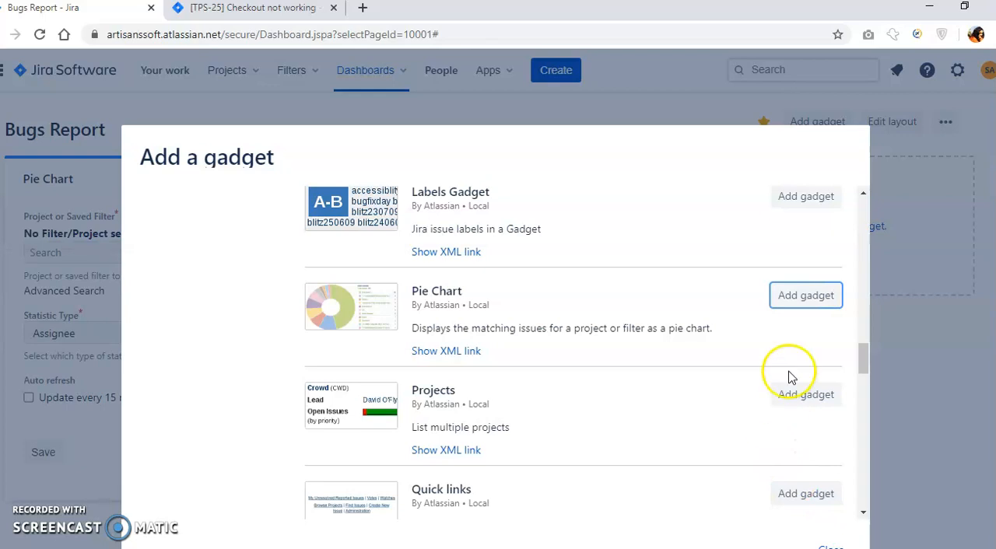
click(927, 354)
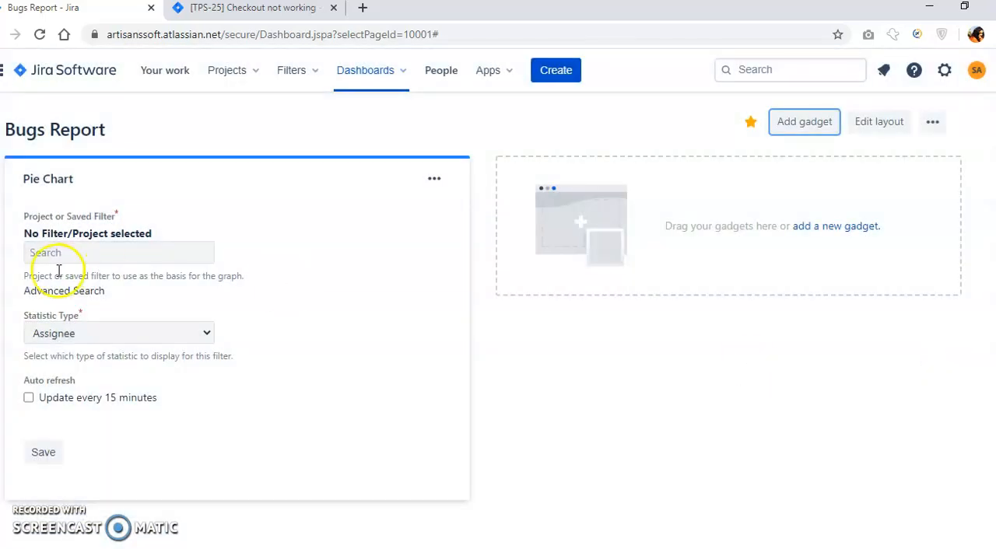
Configure and save the Pie Chart gadget with the My Bugs Report filter, the Project statistic type and auto refresh every 15 minutes.
click(42, 253)
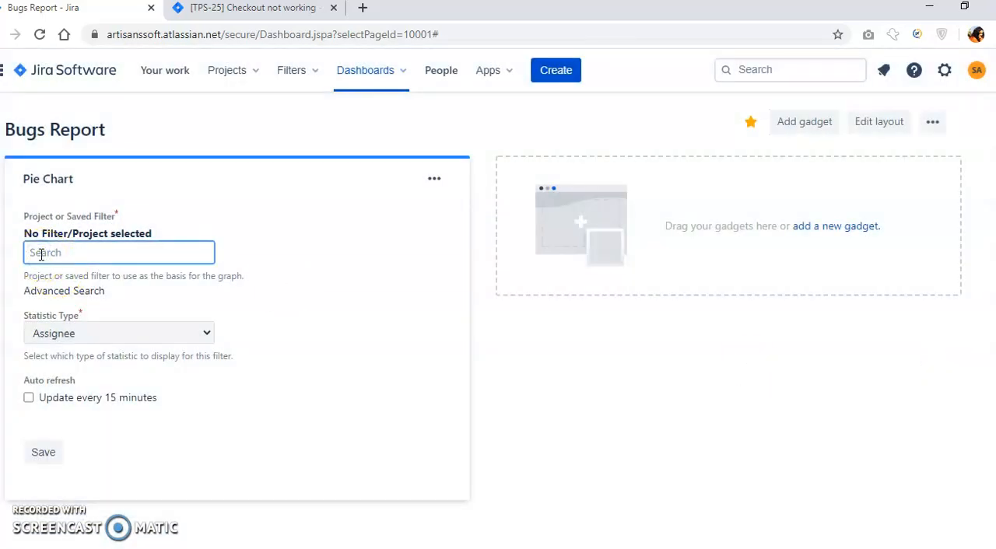
text(My ug)
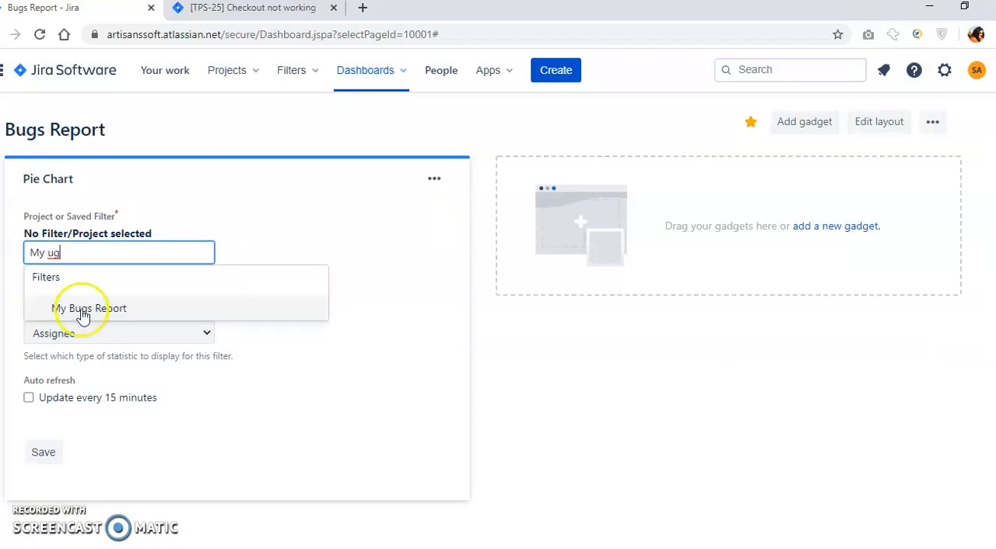
click(83, 311)
click(72, 335)
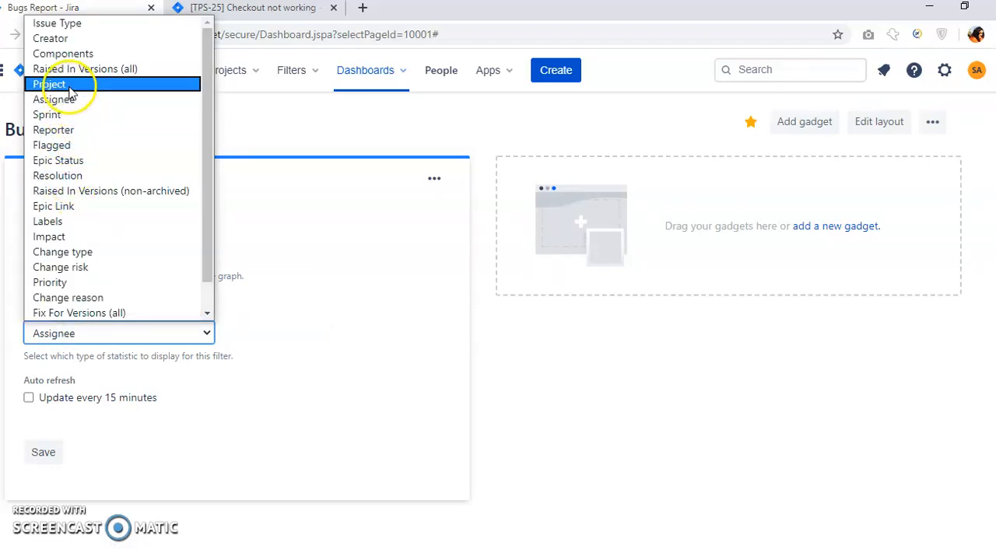
click(68, 86)
click(30, 401)
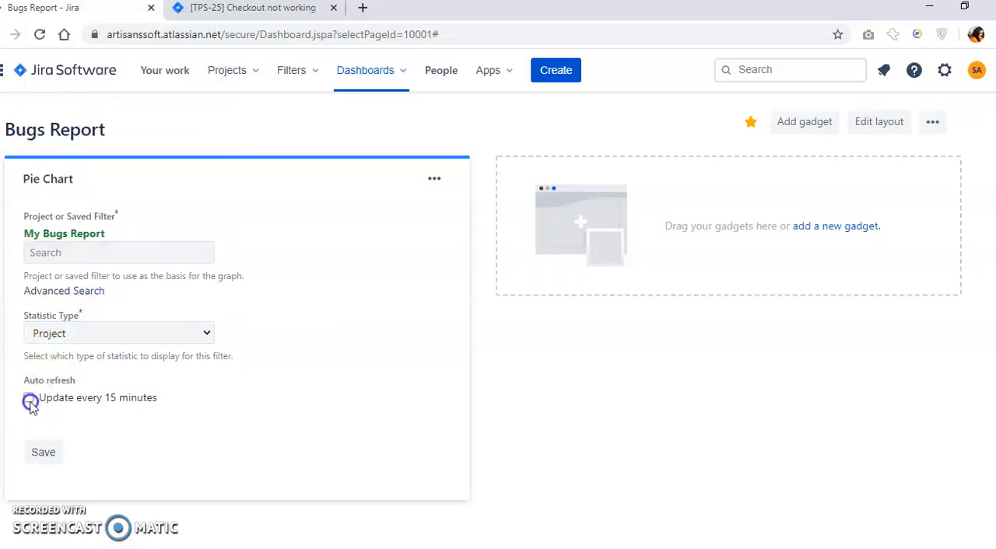
click(44, 458)
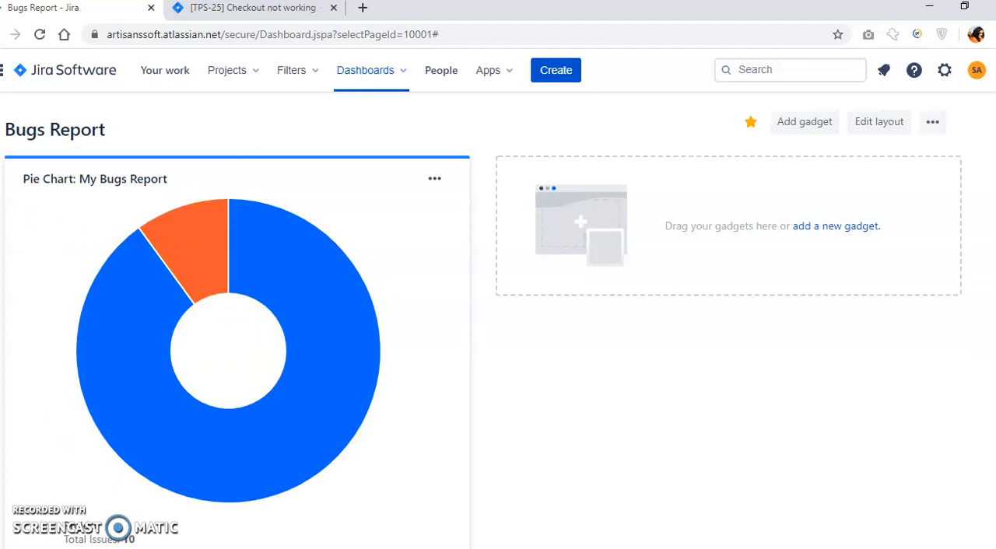
Examine the My Bugs Report pie chart and its breakdown of issues by project.
scroll(459, 303, down, 2)
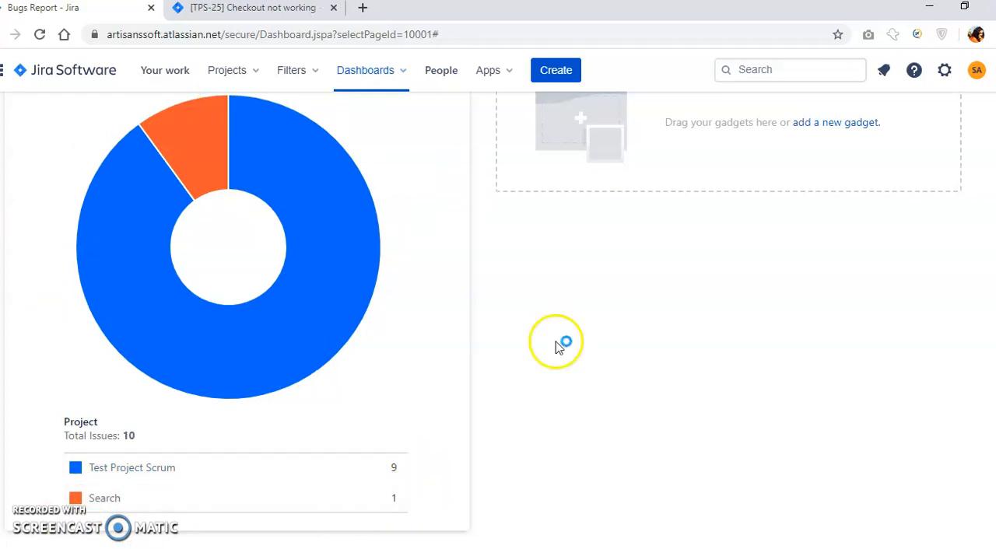
scroll(498, 319, up, 2)
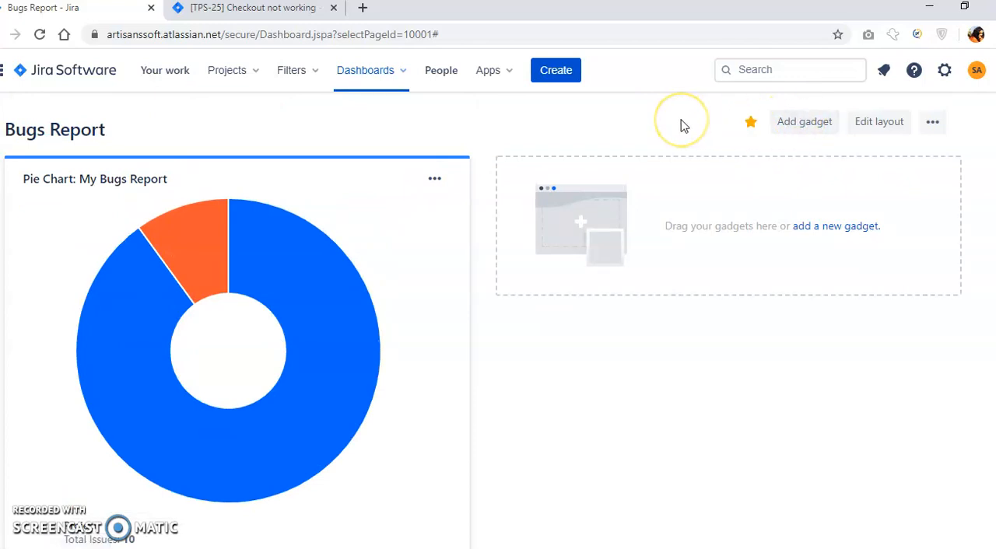
scroll(498, 319, down, 2)
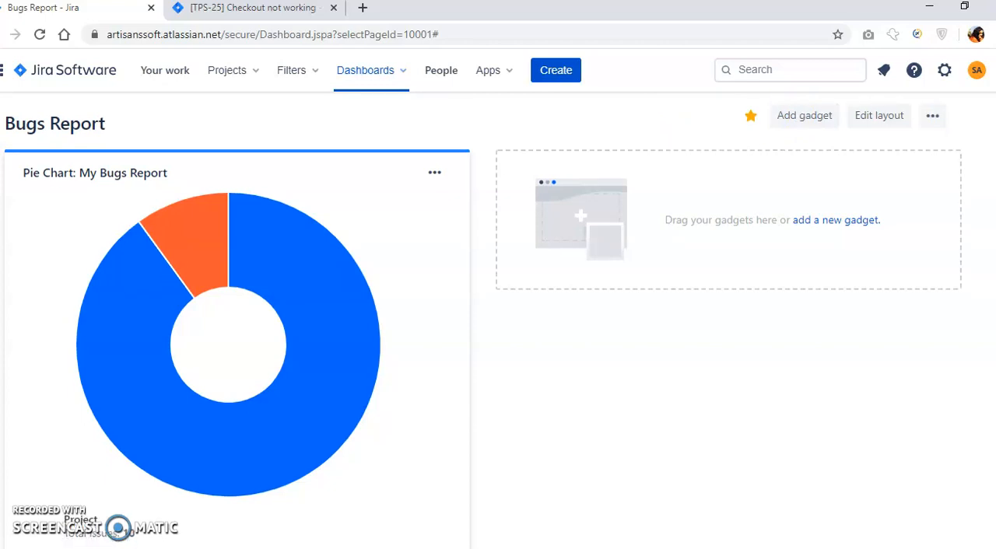
scroll(498, 319, down, 1)
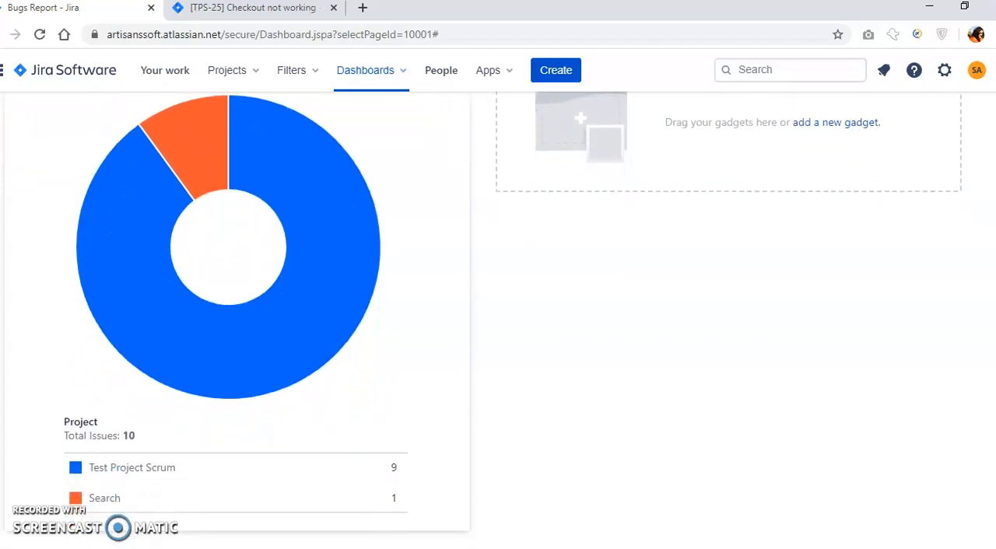